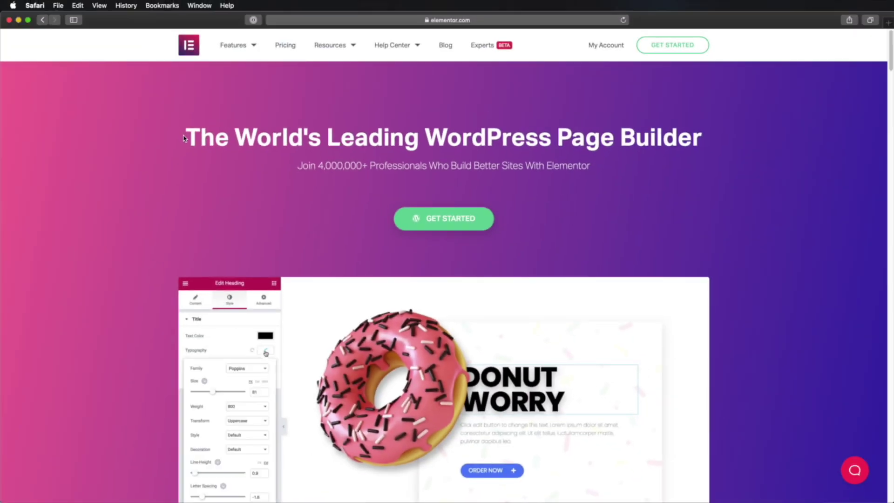
- Highlight the WordPress page builder headline on the elementor.com homepage
drag(185, 139, 612, 166)
- Scroll the elementor.com homepage, then highlight the '210 WordPress template kits' heading on Envato Elements
click(614, 166)
scroll(615, 166, down, 1)
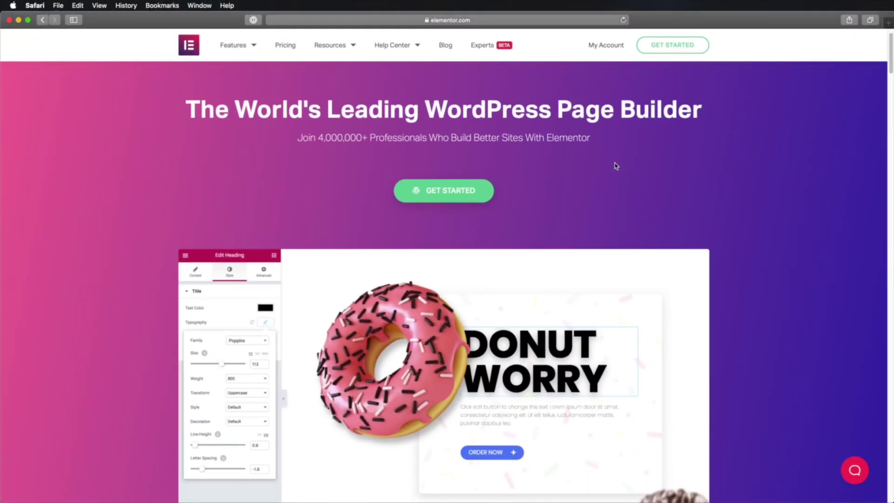
scroll(616, 166, down, 5)
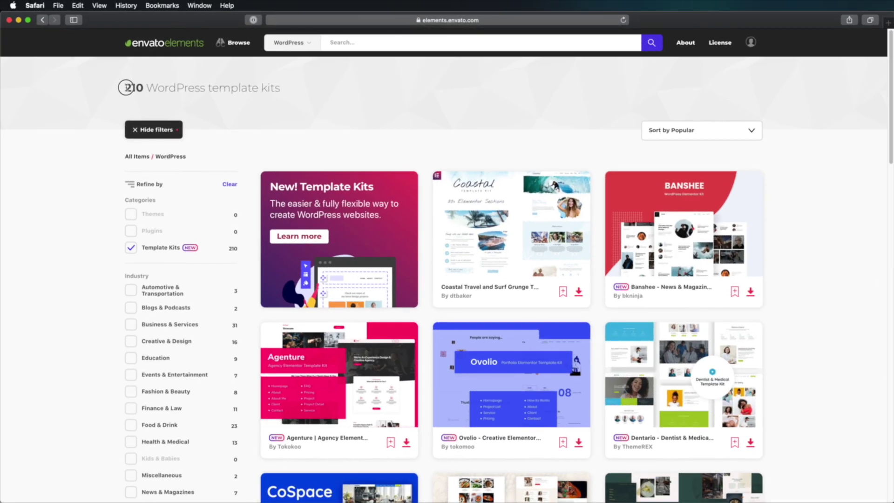
drag(124, 88, 278, 88)
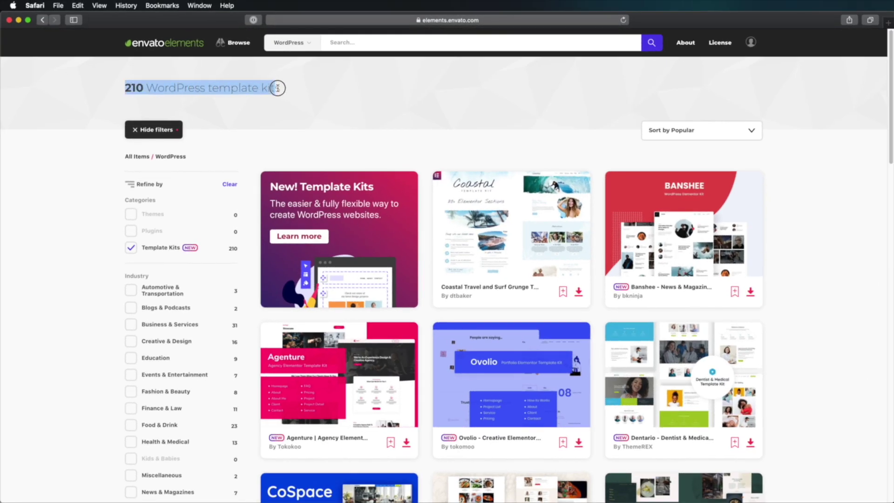
- Scroll the template kit listing and open the Courso - Online University & Courses Studying Kit
click(383, 106)
scroll(773, 228, down, 5)
scroll(772, 229, down, 10)
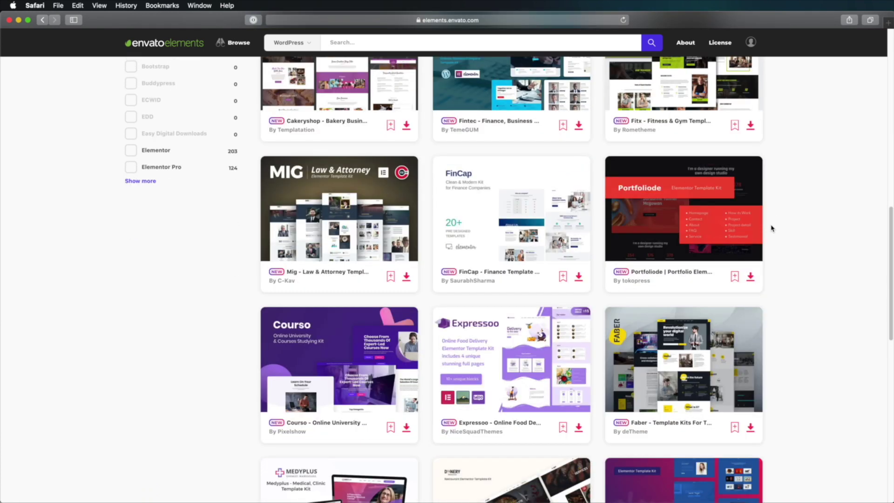
scroll(771, 227, down, 2)
click(335, 272)
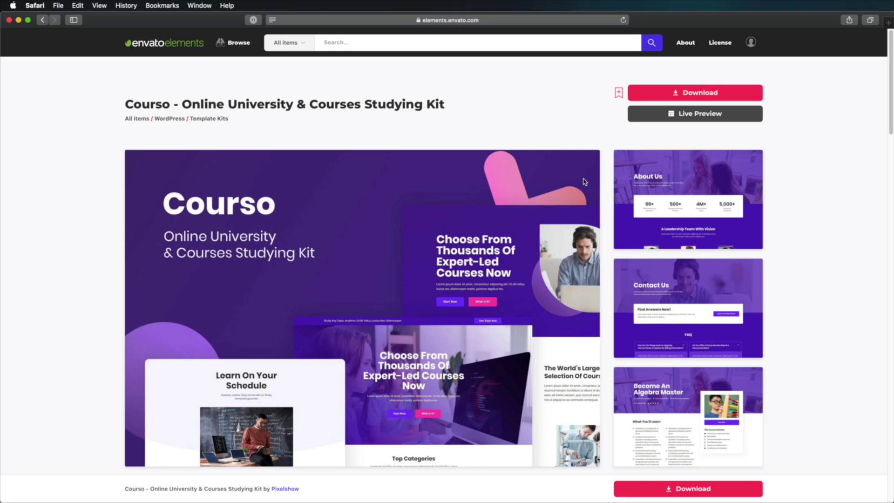
- Browse the Courso kit's Home demo layouts in Live Preview, then return to its Envato item page
click(700, 115)
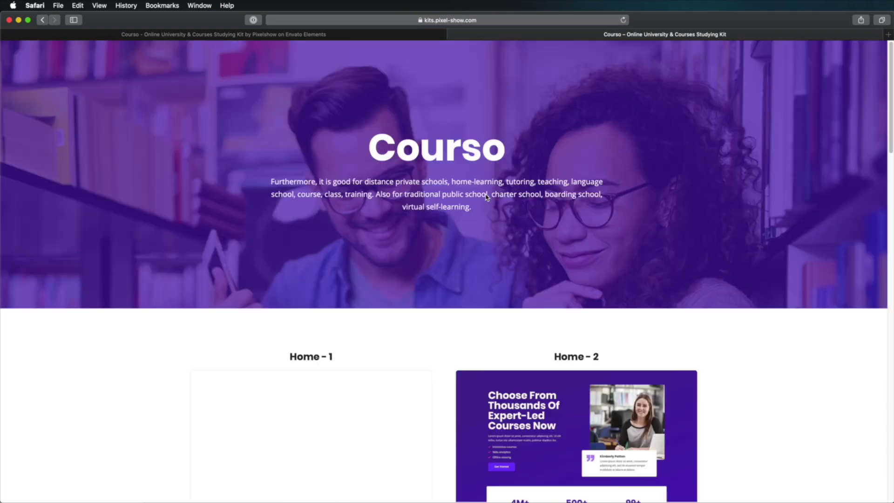
scroll(487, 196, down, 10)
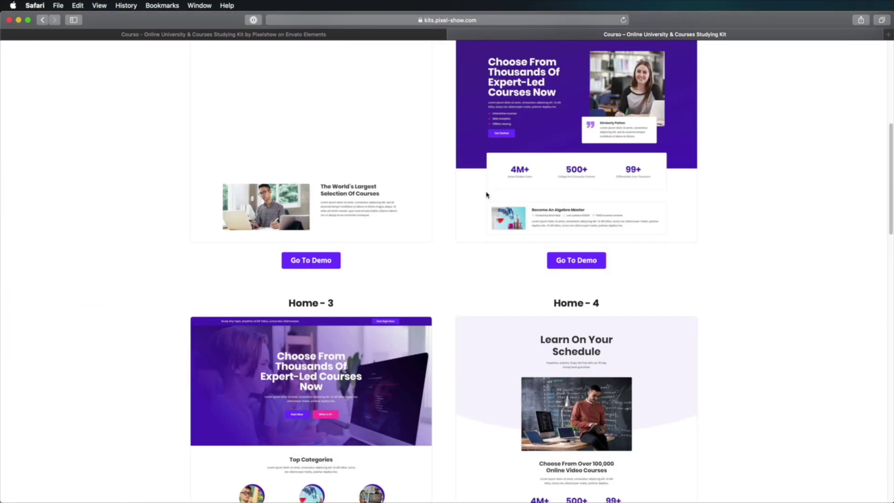
scroll(487, 196, up, 10)
click(275, 34)
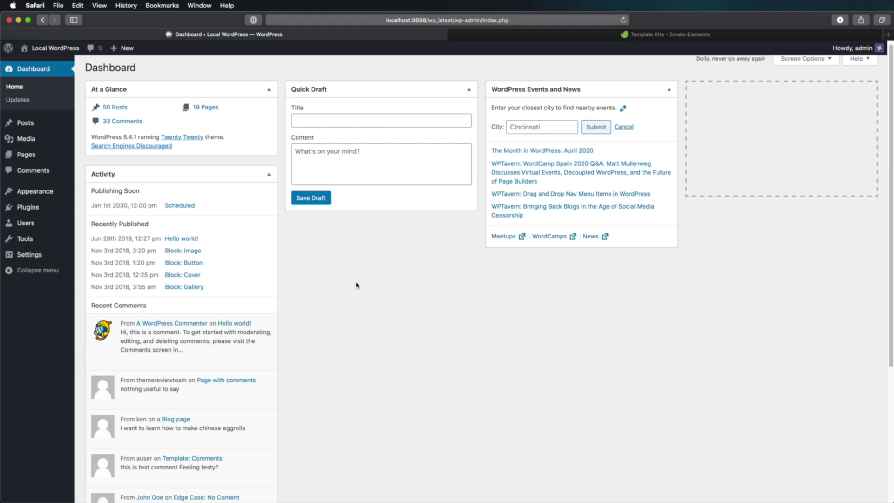
- From Plugins > Add New, search 'elementor', then install and activate Elementor Page Builder
scroll(357, 285, down, 5)
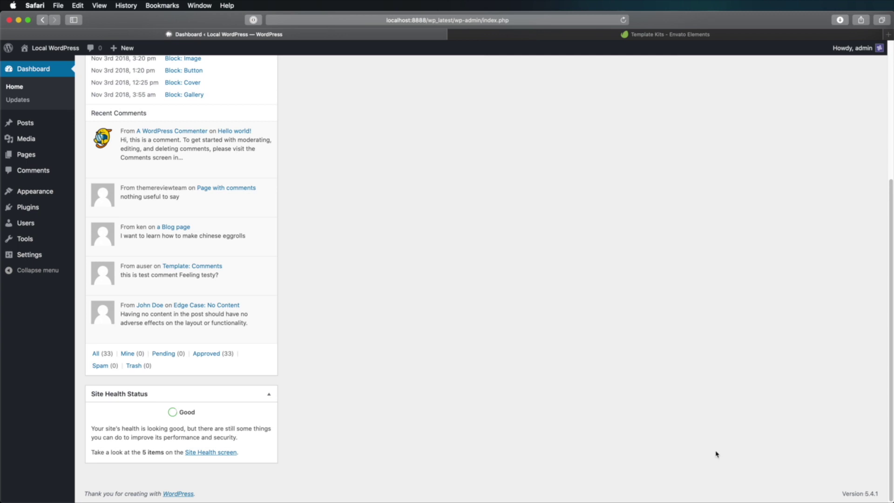
scroll(716, 454, up, 5)
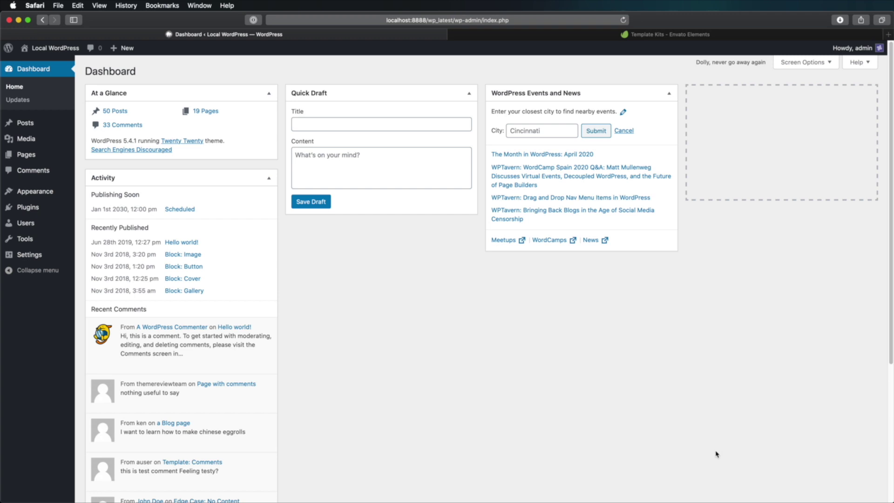
mouse_move(32, 212)
click(101, 225)
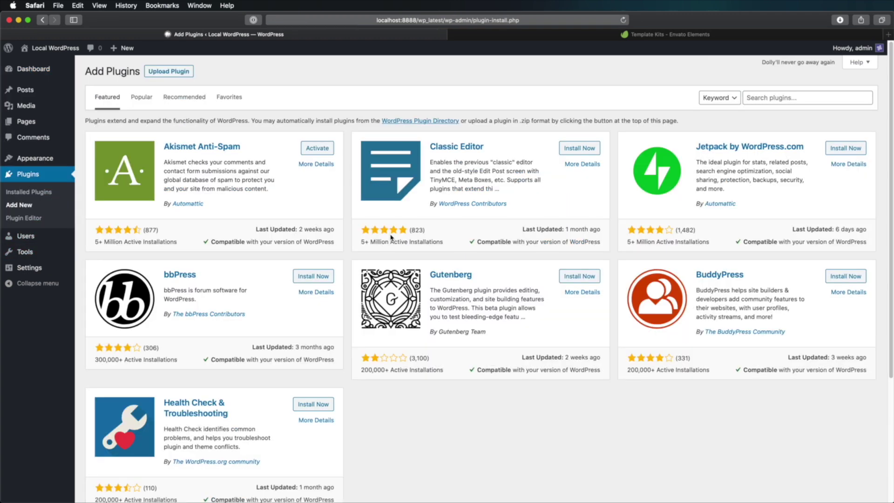
click(780, 103)
text(elementor)
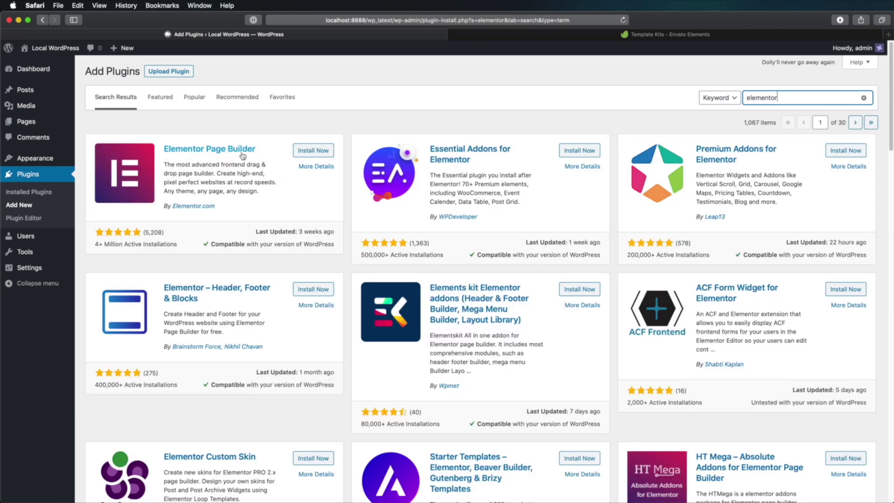
click(311, 151)
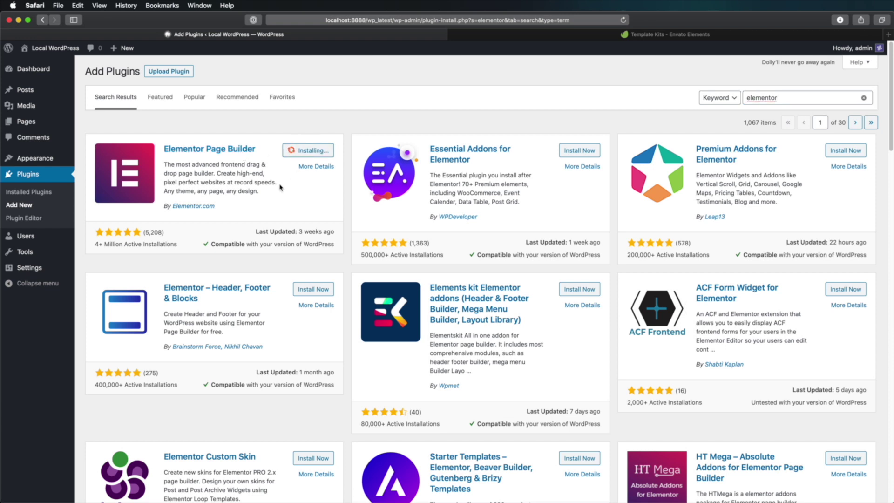
click(317, 151)
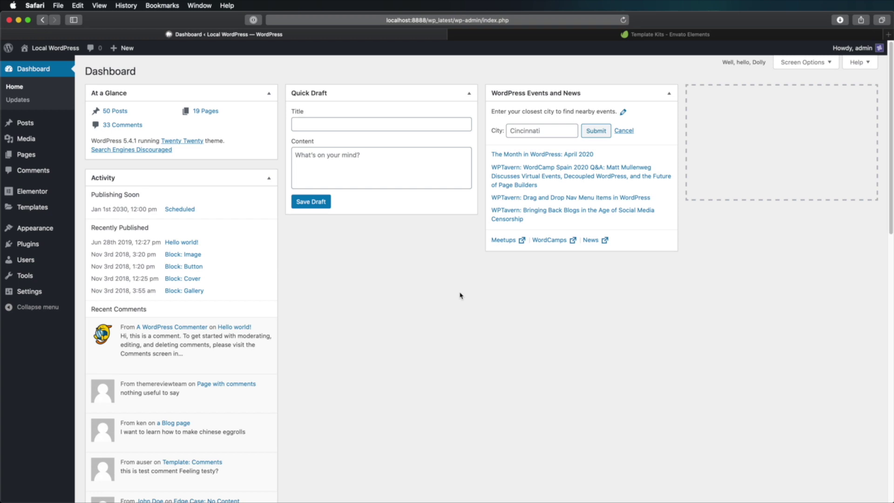
- Show all WordPress template kits on Envato and open the Medyplus - Medical, Clinic Template Kit
click(671, 35)
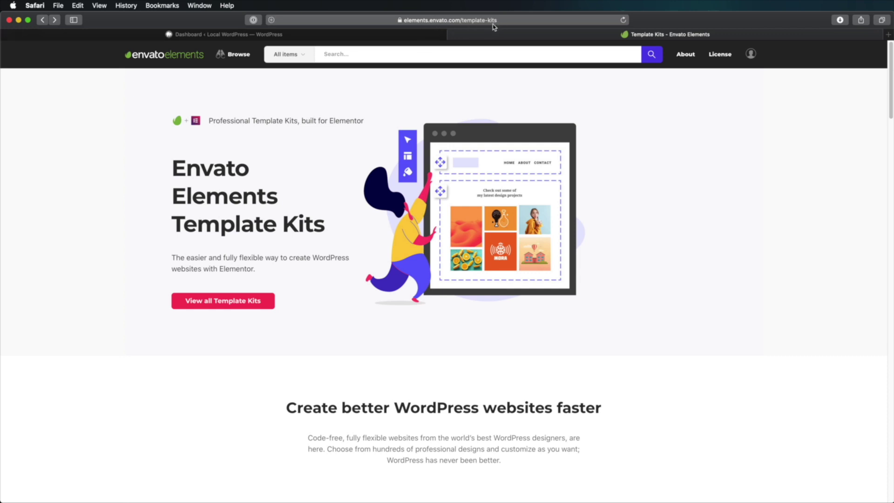
click(215, 301)
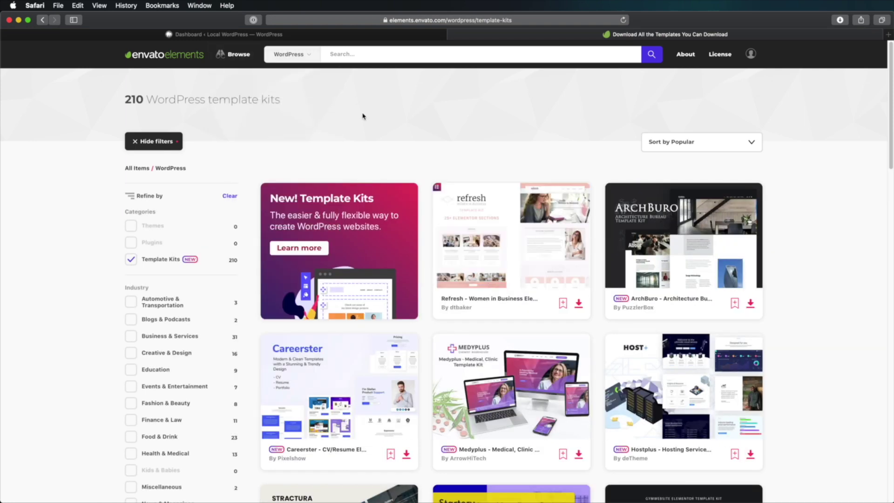
scroll(326, 196, down, 6)
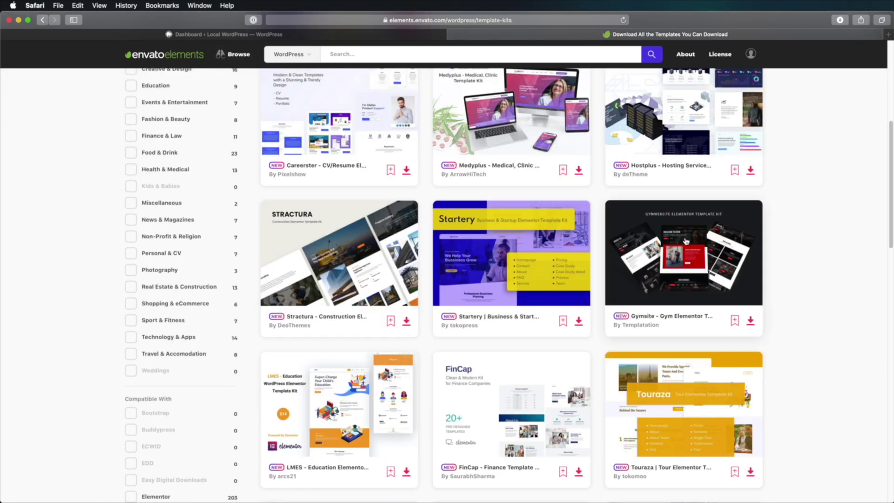
scroll(512, 268, down, 8)
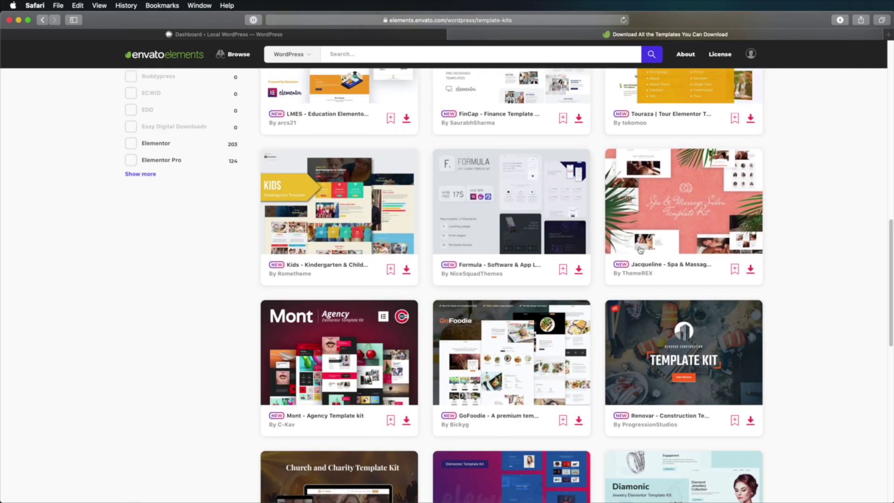
scroll(684, 302, up, 14)
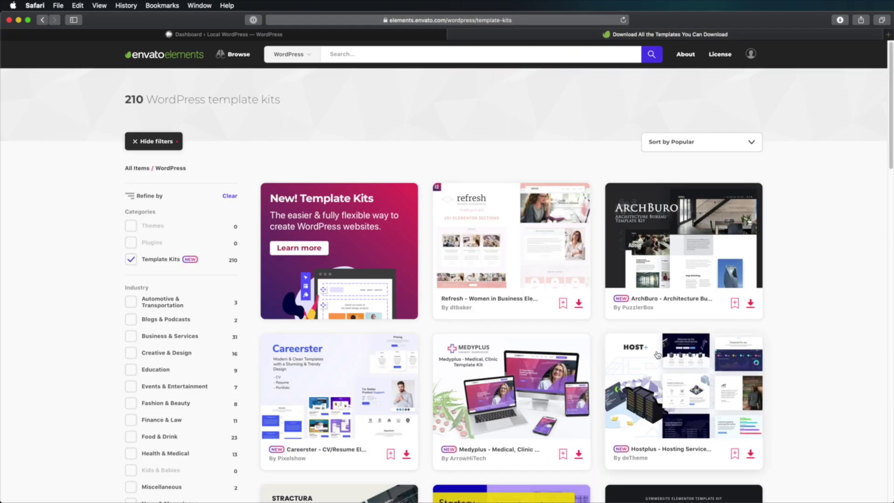
scroll(764, 309, down, 4)
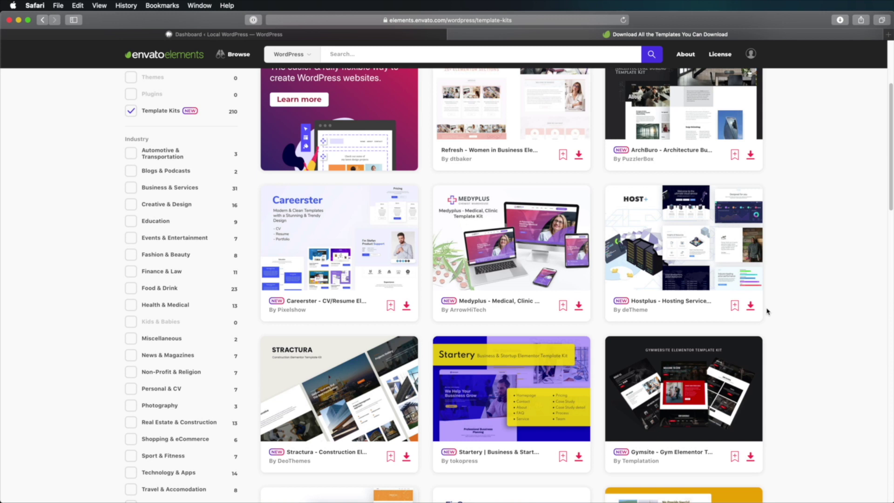
click(525, 201)
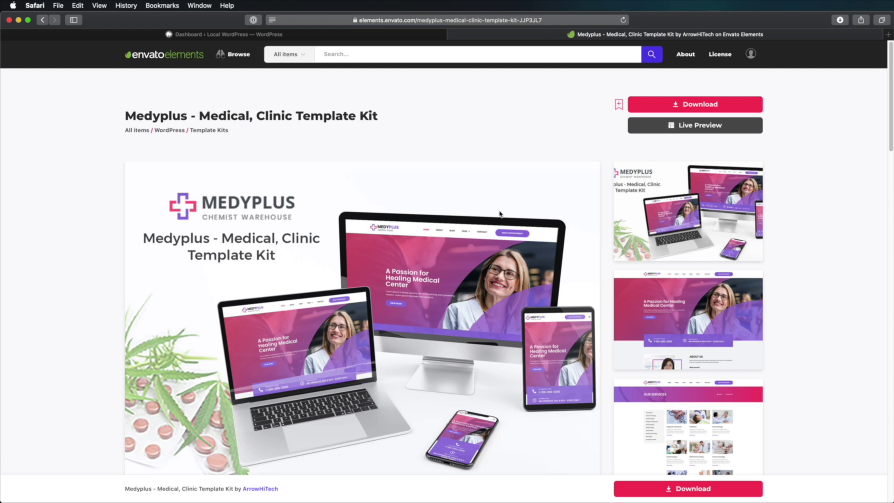
click(199, 35)
- Search plugins for 'template kit import', then install and activate Template Kit – Import
click(93, 258)
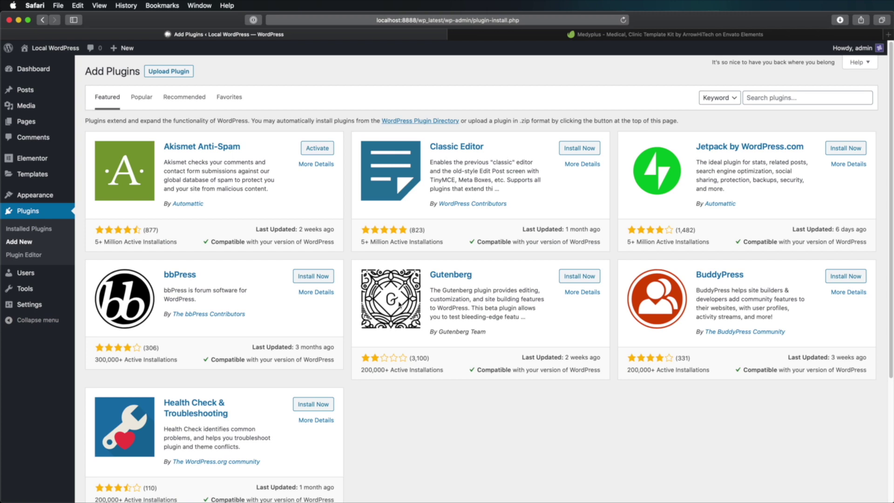
click(763, 102)
text(temp)
text(late kit import)
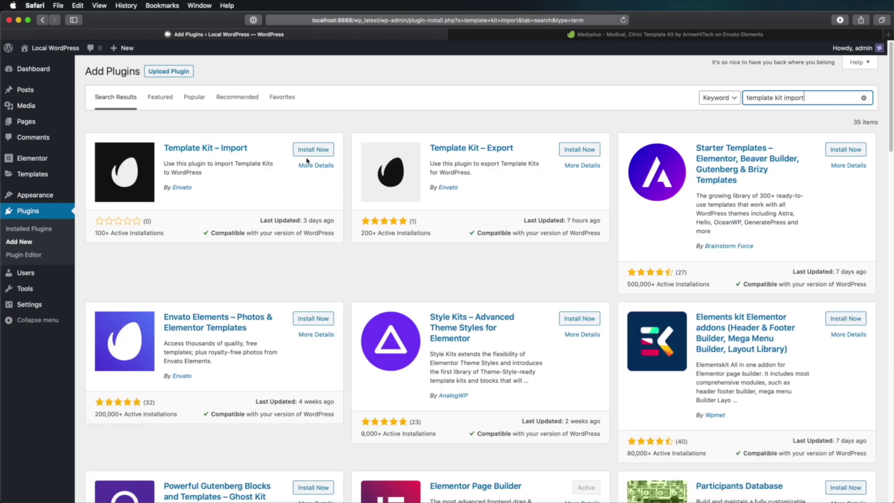
click(320, 150)
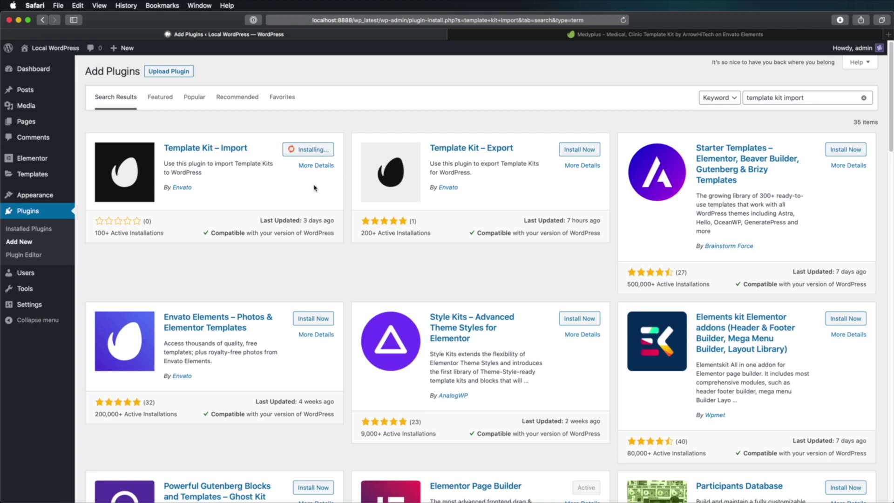
click(317, 149)
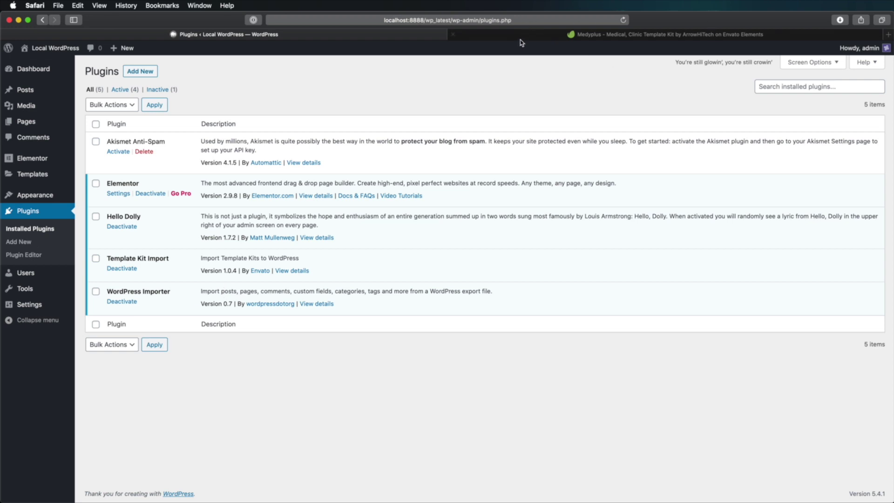
- Import about-us.json from the Medyplus kit's templates folder into Elementor Saved Templates
mouse_move(49, 162)
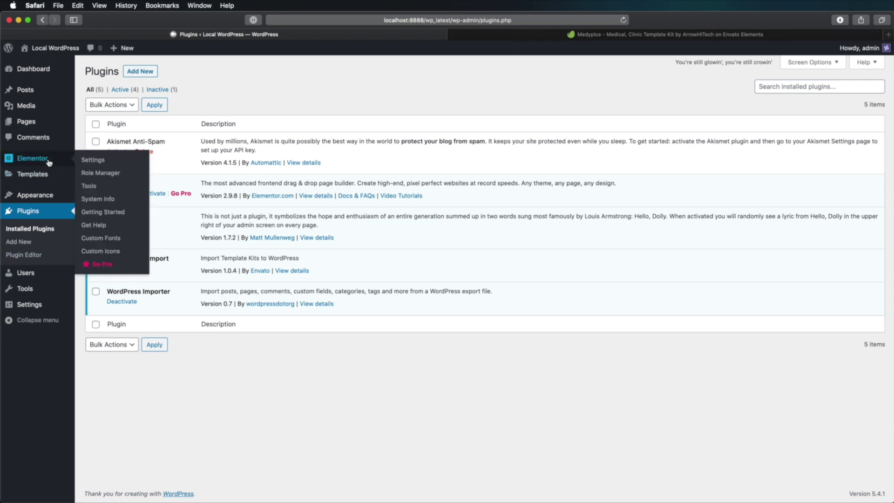
click(51, 180)
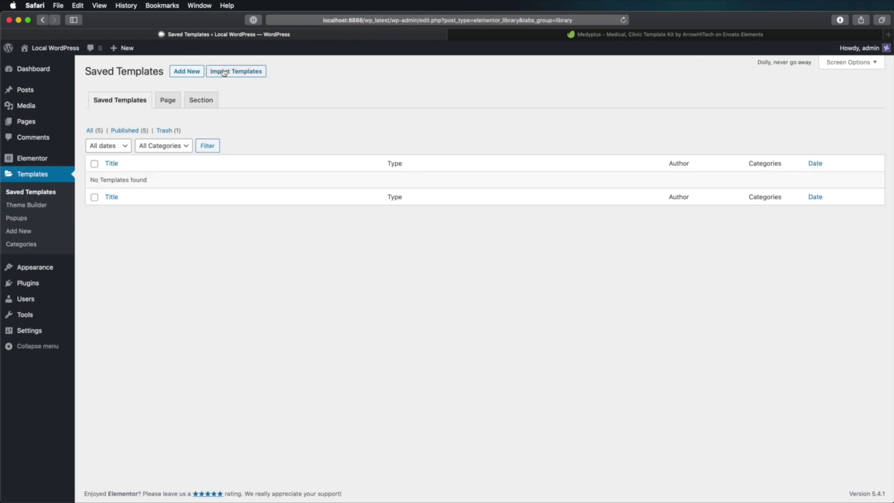
click(230, 72)
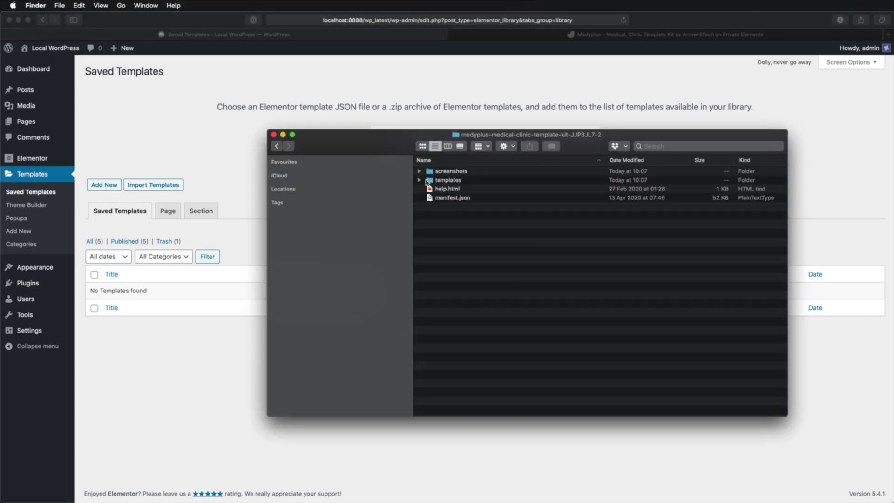
click(419, 180)
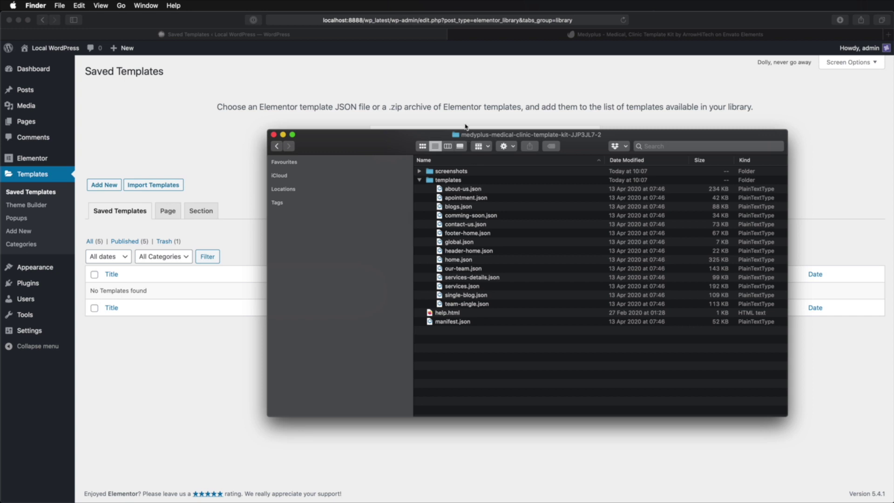
click(395, 64)
click(412, 146)
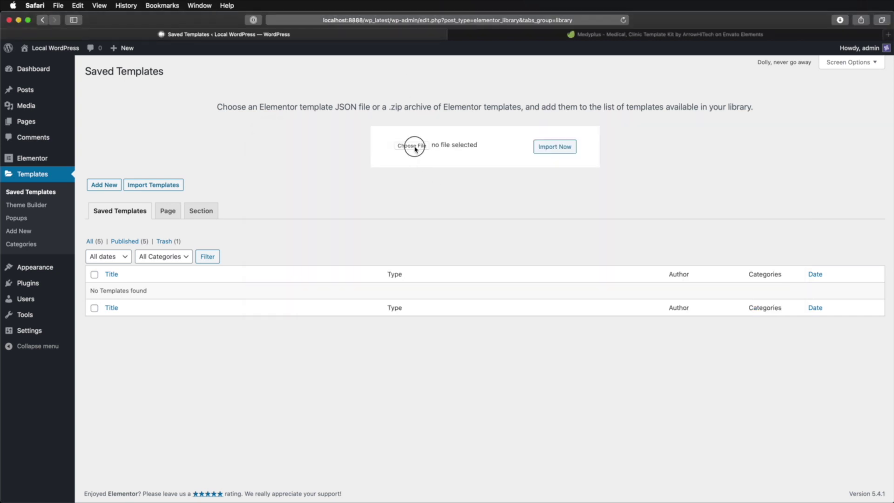
click(770, 350)
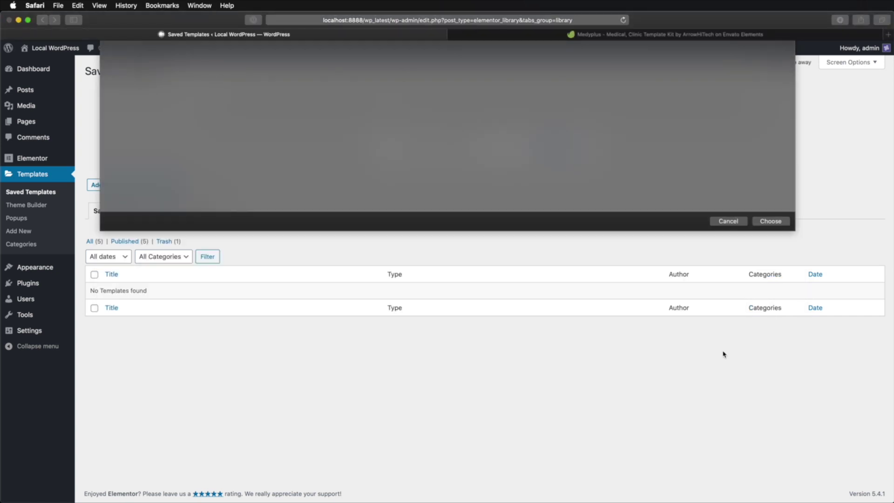
click(541, 154)
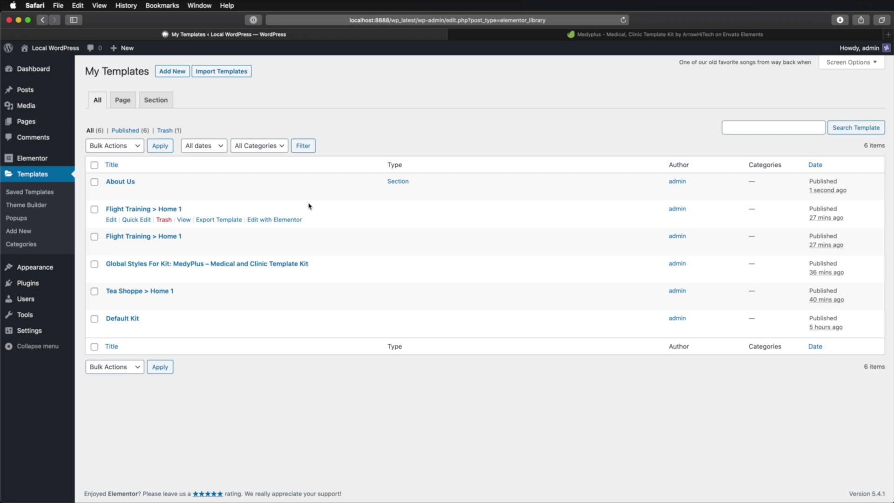
- Glance at the Medyplus kit page on Envato, then return to the WordPress saved templates list
click(570, 36)
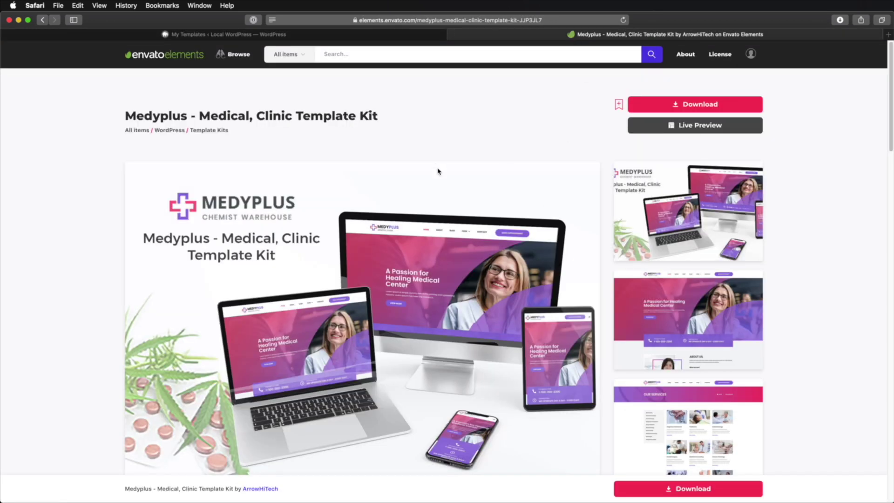
click(302, 36)
mouse_move(88, 221)
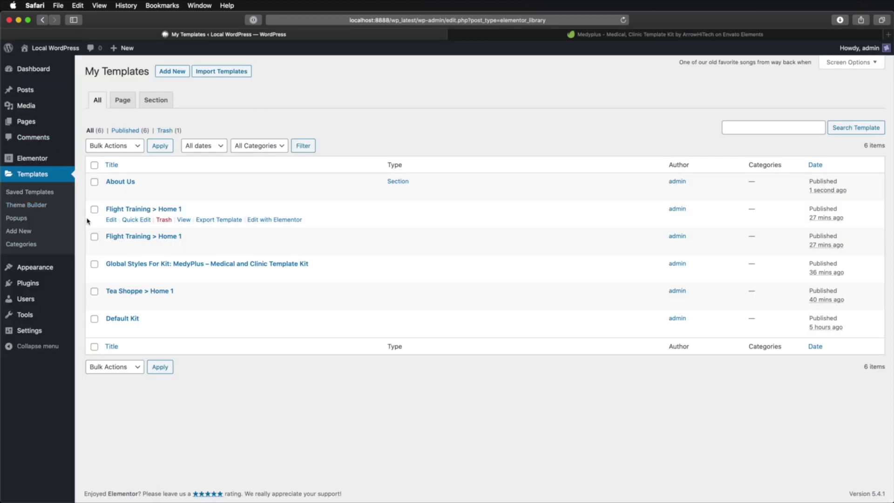
- From Plugins > Add New, search 'envato elements', then install and activate the Envato Elements plugin
mouse_move(44, 283)
click(94, 297)
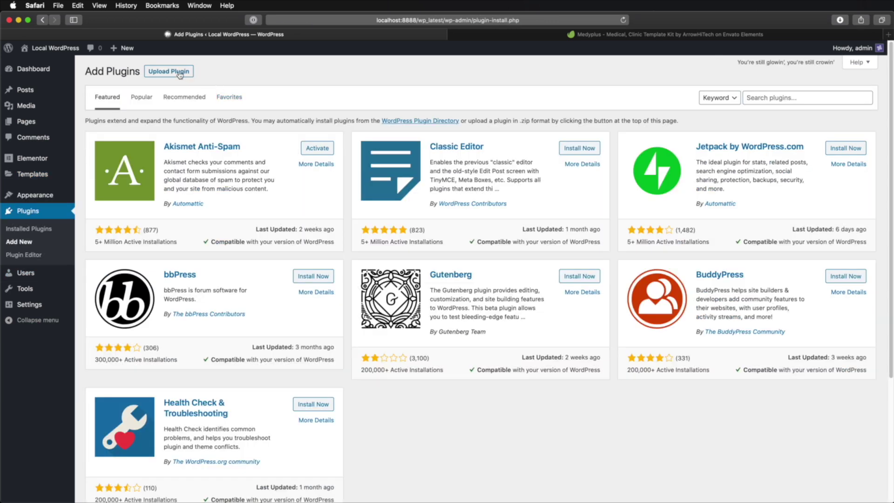
click(769, 102)
text(envato elements)
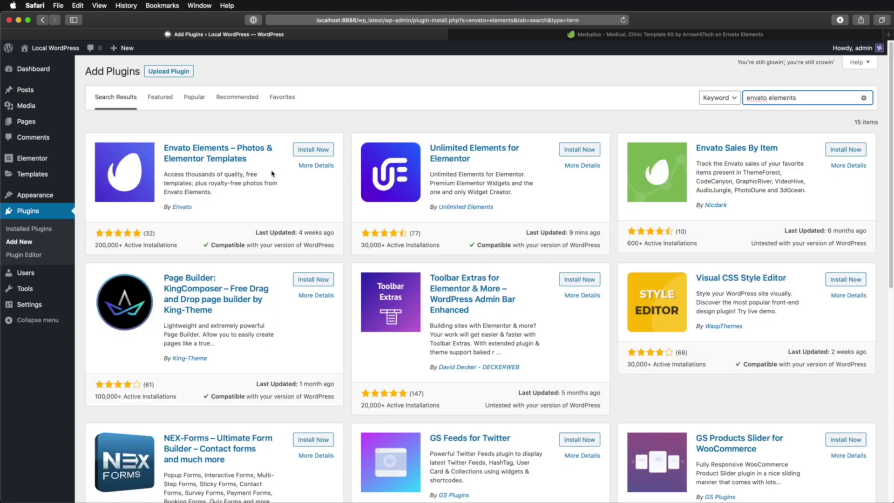
click(307, 150)
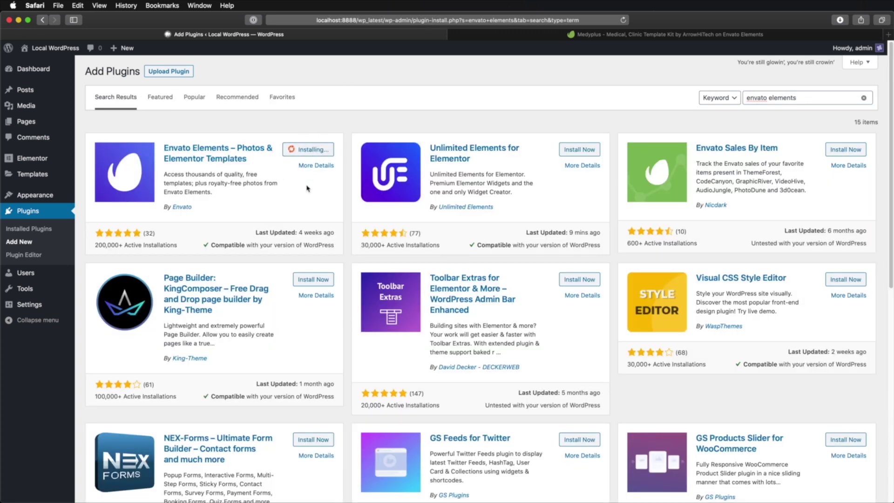
click(308, 150)
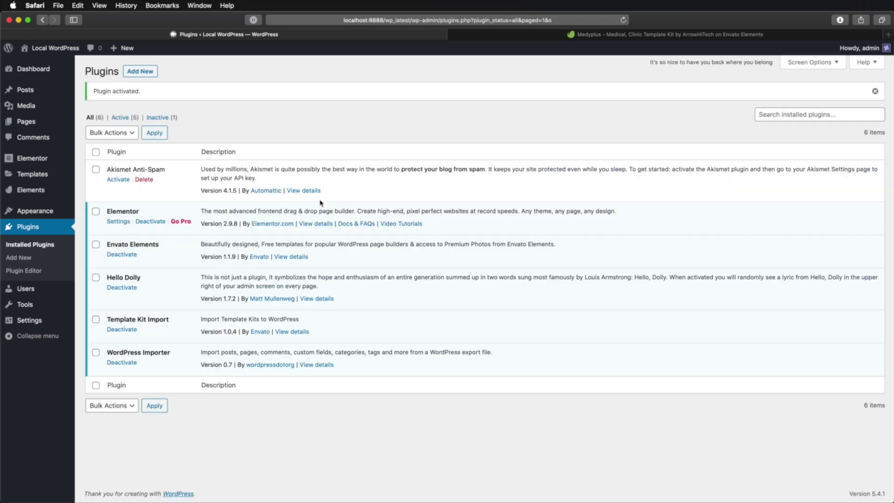
- Open the Envato Elements welcome page in the sidebar, then view the Medyplus kit page again
click(37, 191)
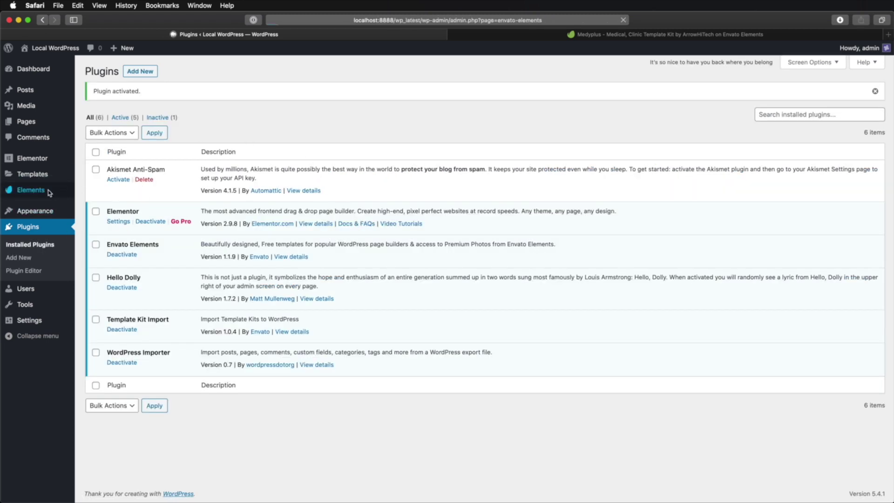
mouse_move(59, 207)
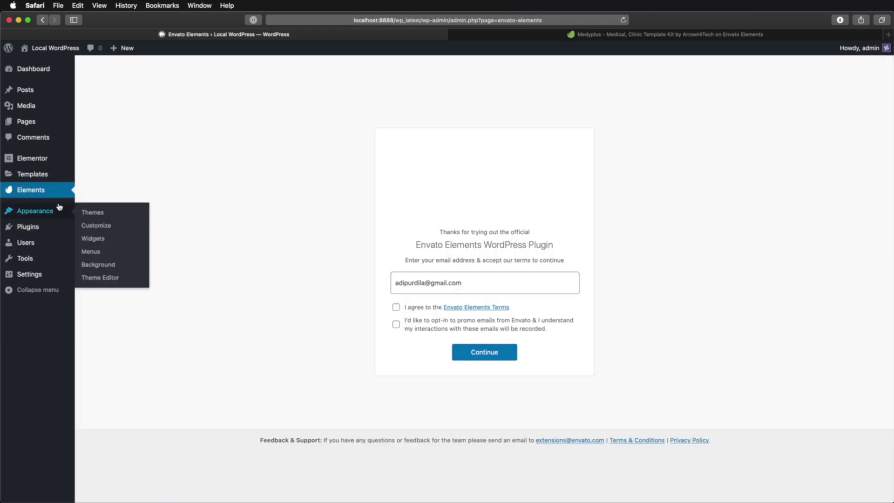
click(574, 36)
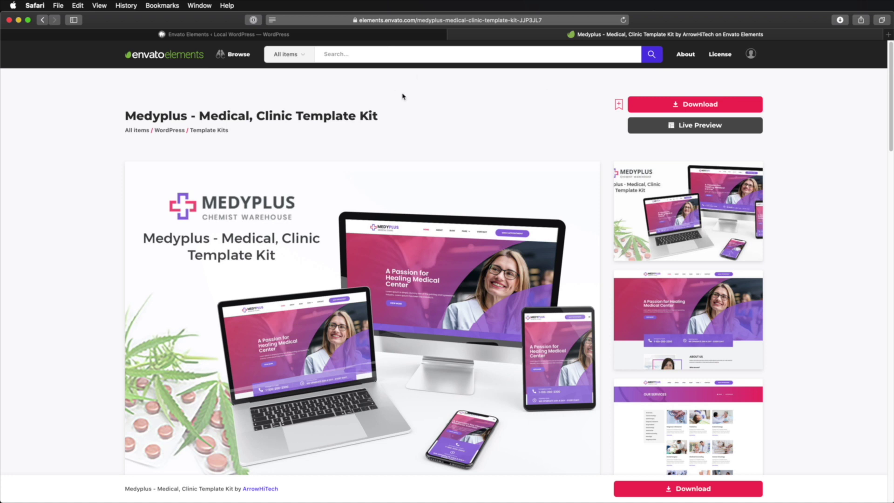
- Back on the registration form, accept the Envato Elements terms, opt in to promo emails, and continue
key(ctrl+shift+Tab)
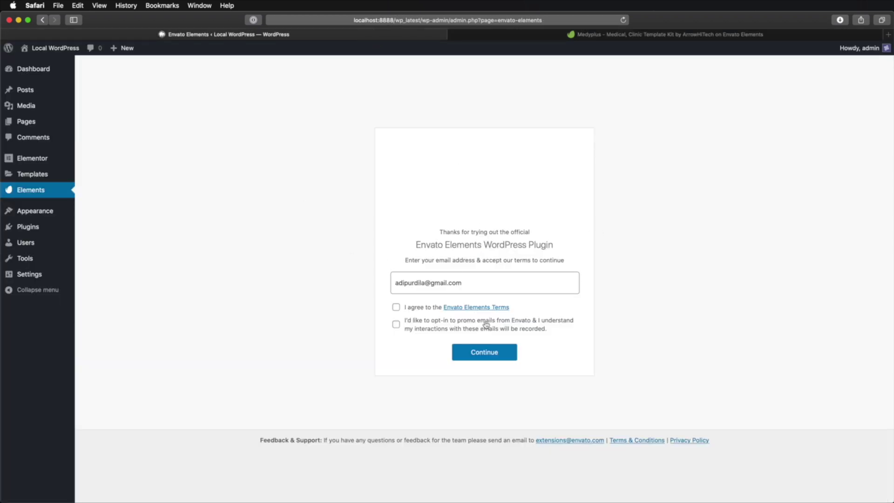
click(396, 307)
click(396, 324)
click(503, 357)
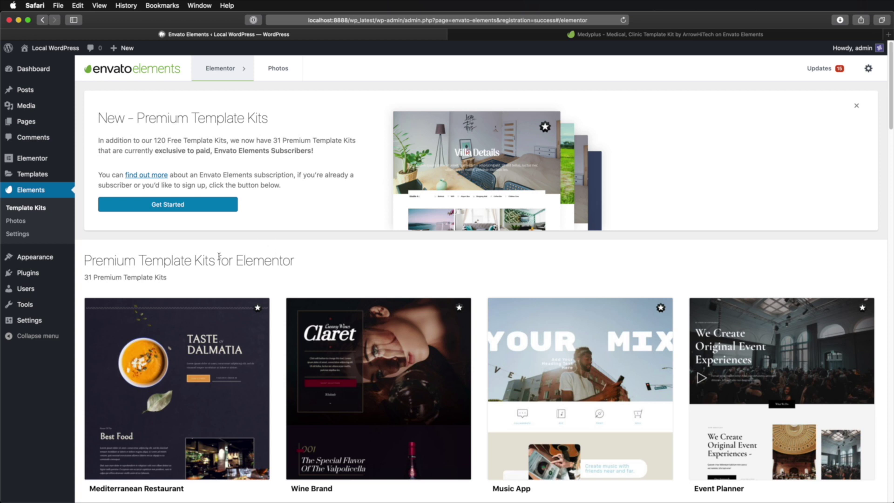
- Open the free Cyber Security kit and import its Home 1 template into saved templates
scroll(299, 267, down, 20)
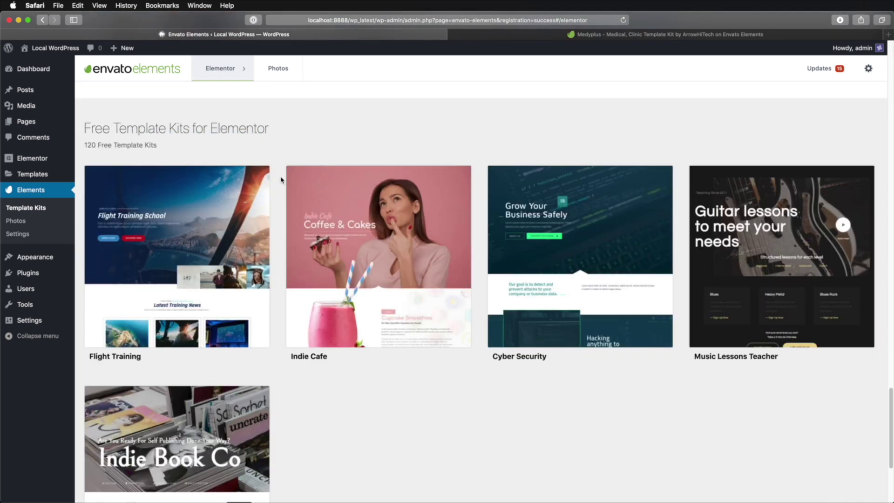
click(579, 238)
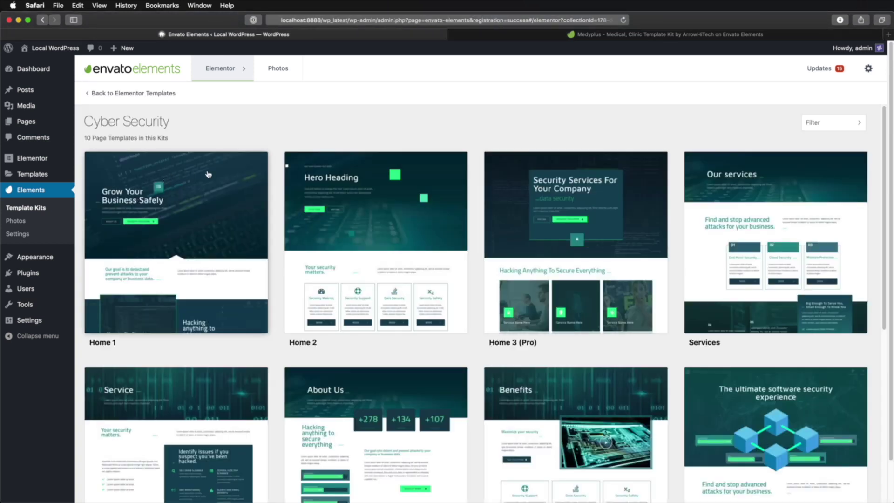
scroll(191, 195, down, 5)
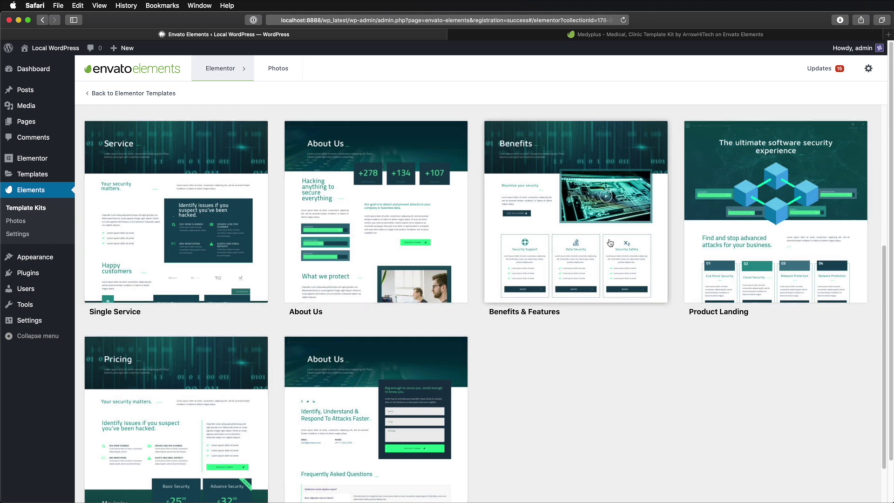
scroll(605, 247, up, 5)
click(154, 216)
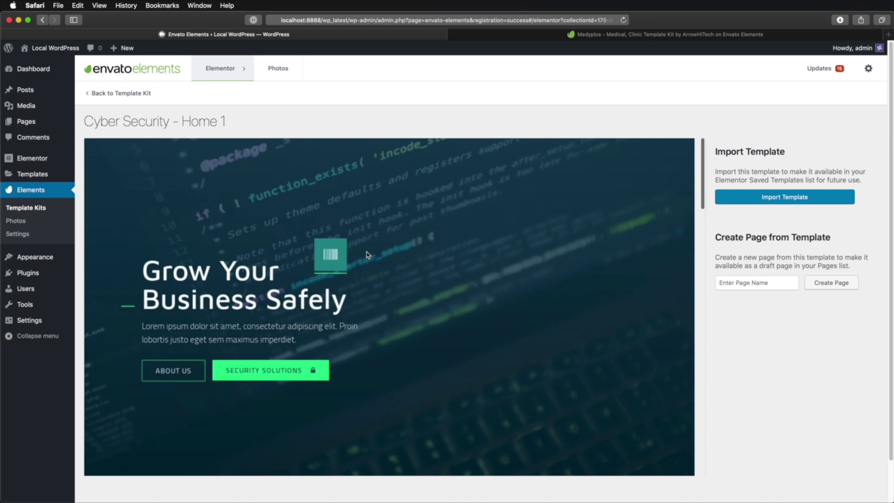
click(791, 201)
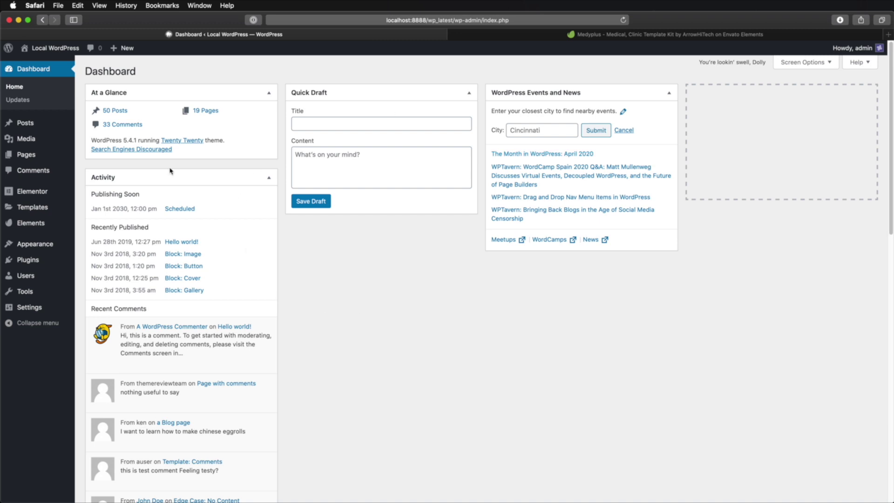
- Add a new page titled 'About Us' and launch it in Elementor
click(39, 155)
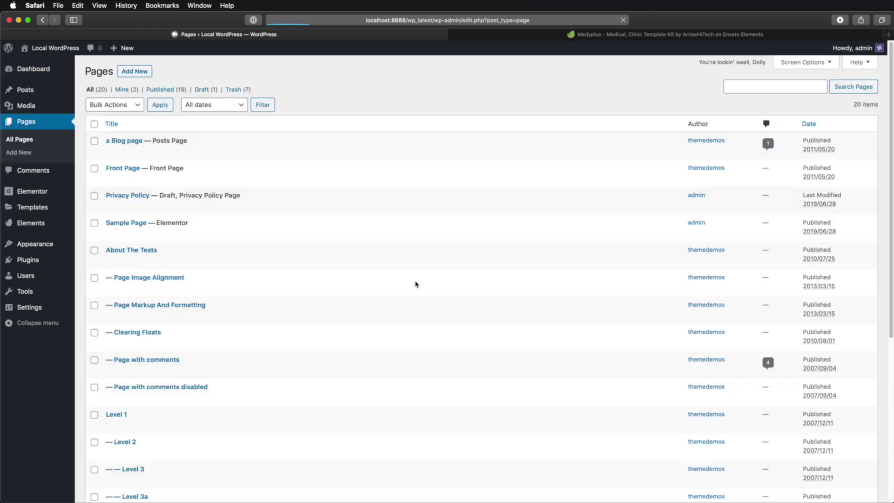
click(134, 71)
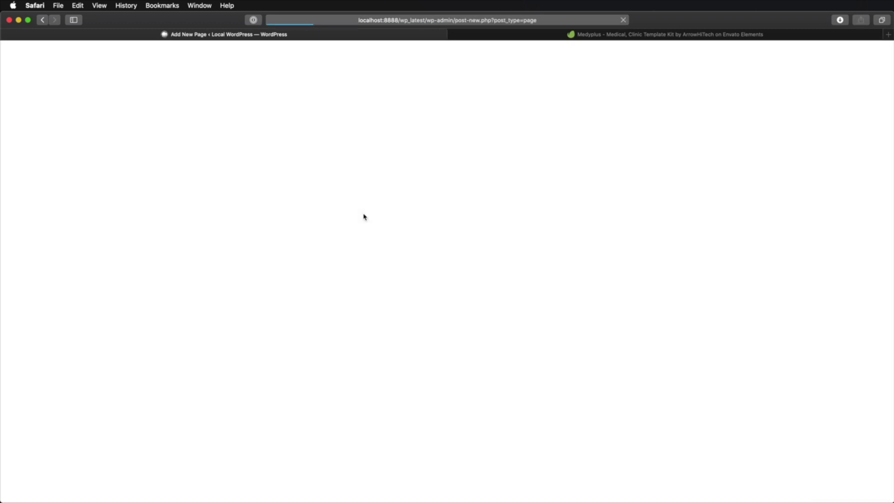
text(About Us)
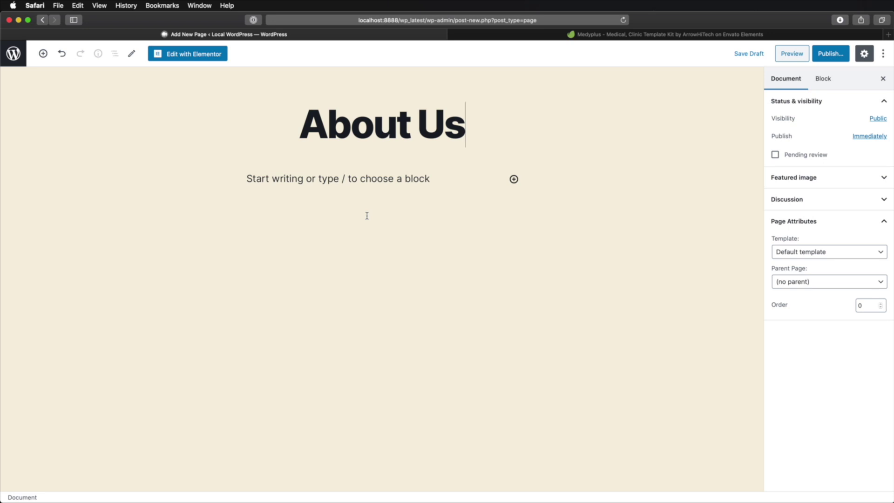
click(192, 55)
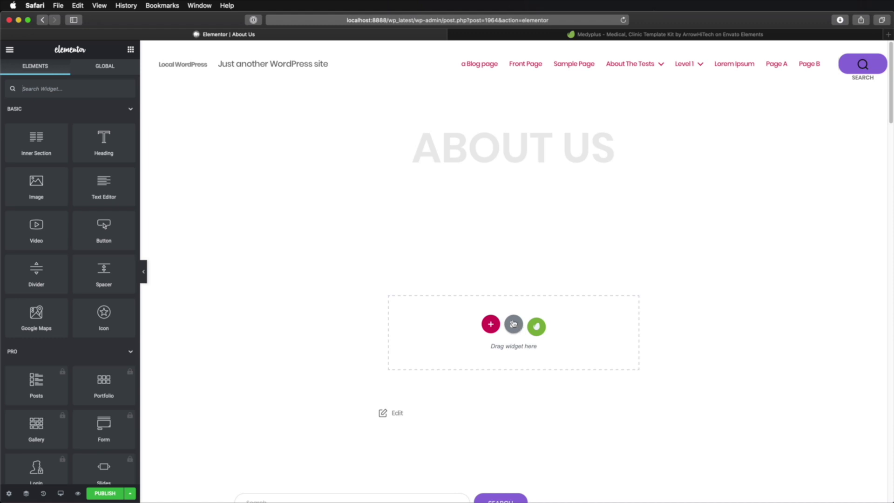
- From the template library's My Templates, insert the saved About Us section into the page
click(513, 325)
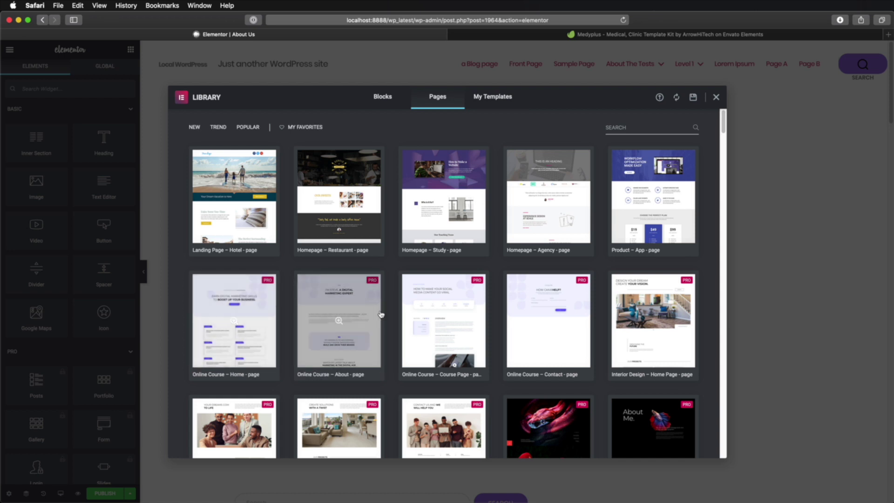
click(618, 127)
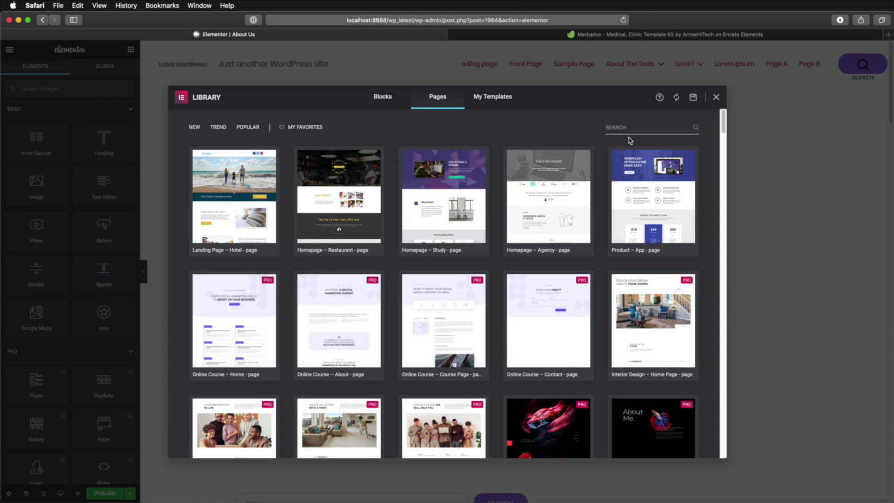
text(about)
scroll(629, 140, down, 5)
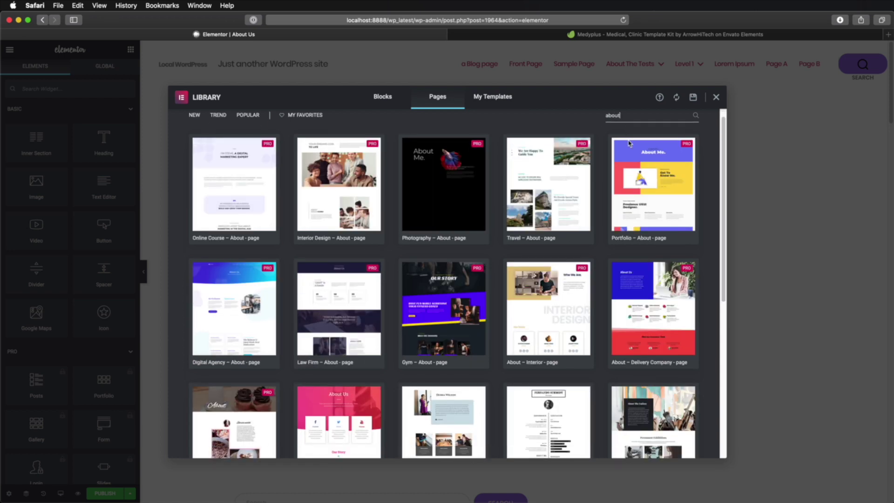
scroll(629, 143, up, 5)
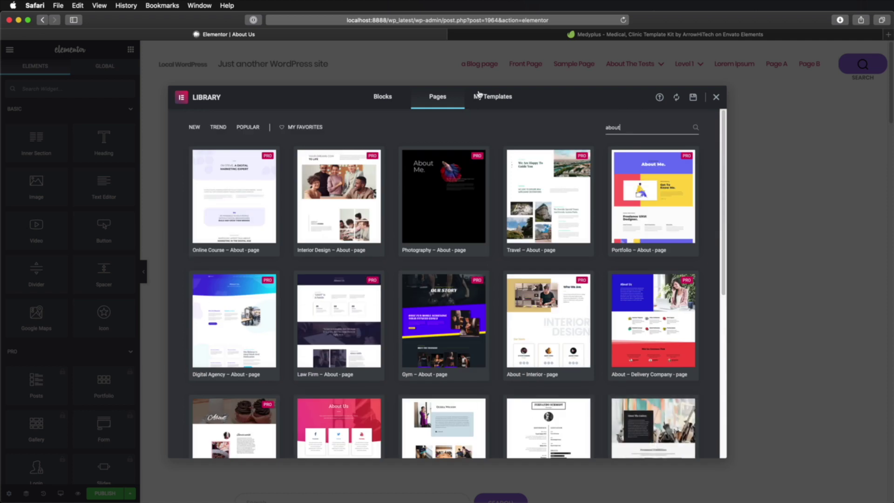
click(493, 97)
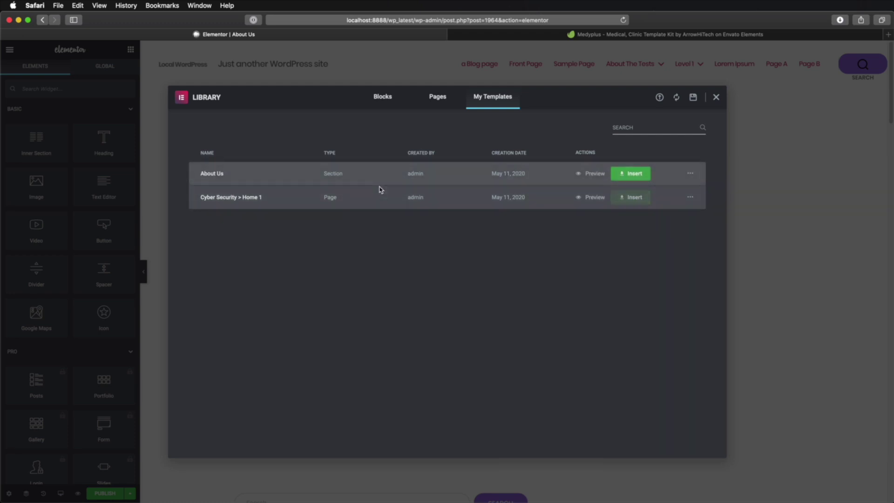
click(642, 175)
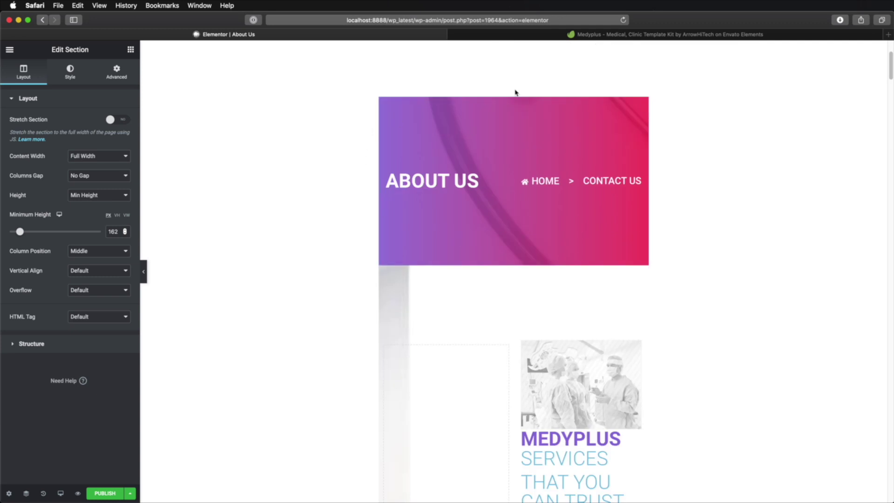
scroll(466, 154, down, 5)
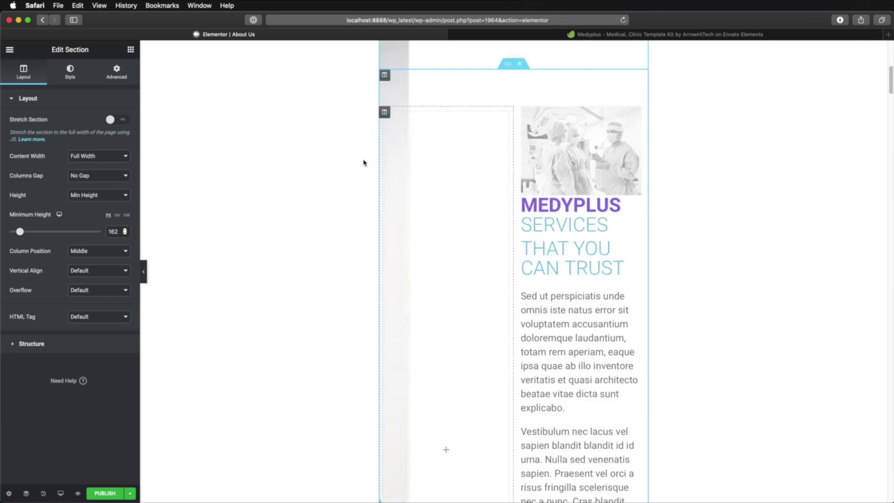
scroll(392, 226, down, 10)
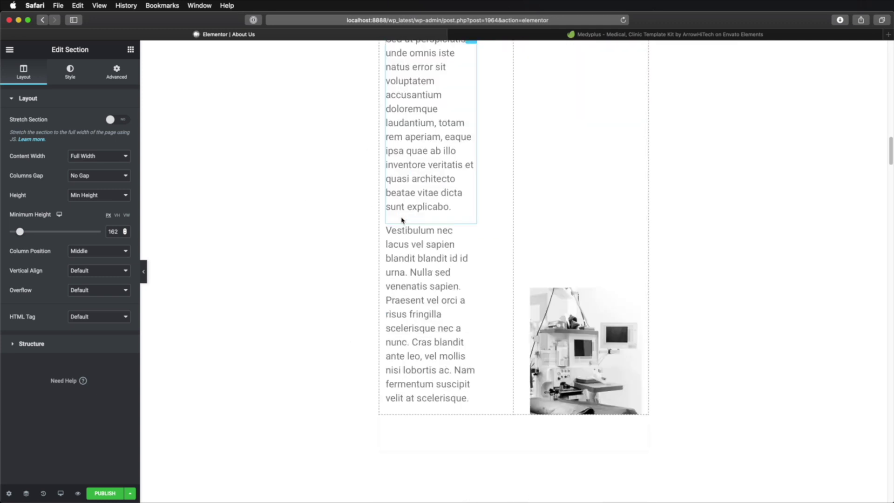
scroll(403, 219, down, 15)
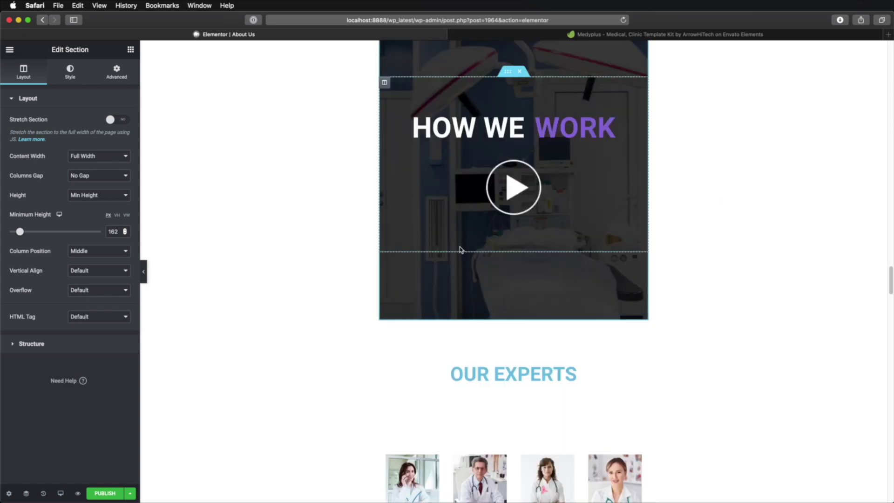
scroll(459, 248, up, 10)
scroll(460, 250, up, 20)
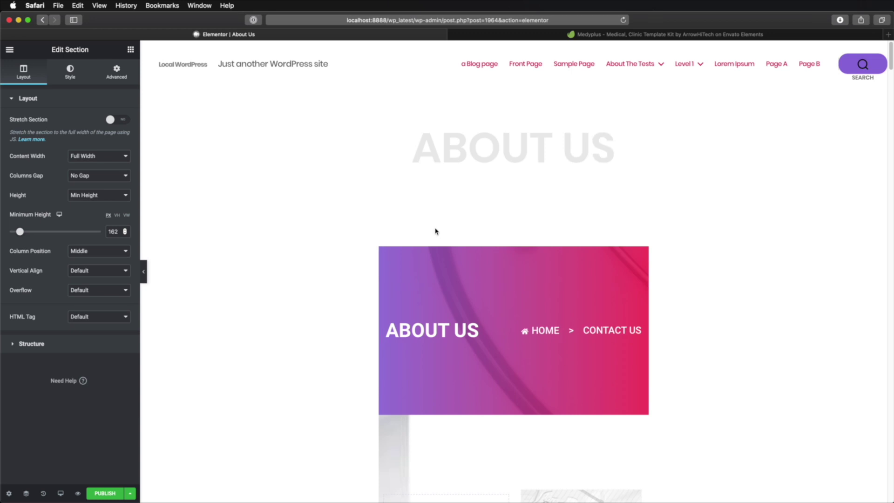
- Publish About Us, scroll through its live /about-us/ page, then return to the Elementor tab
click(105, 493)
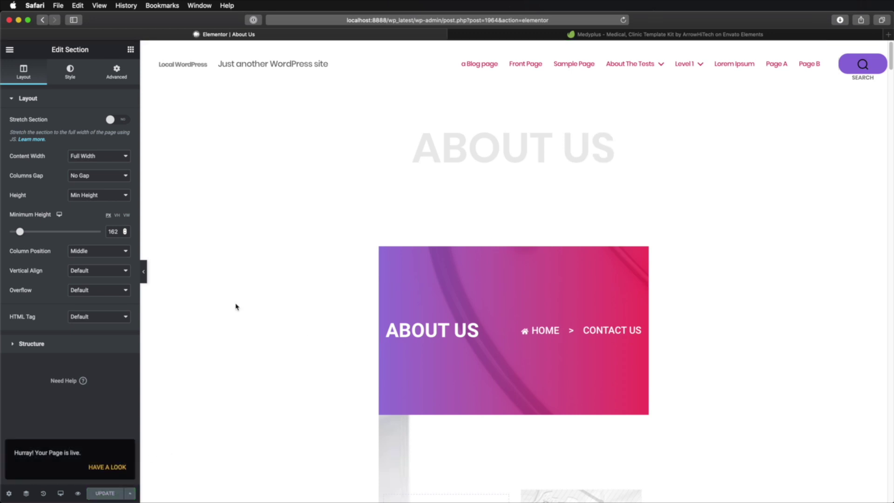
click(108, 467)
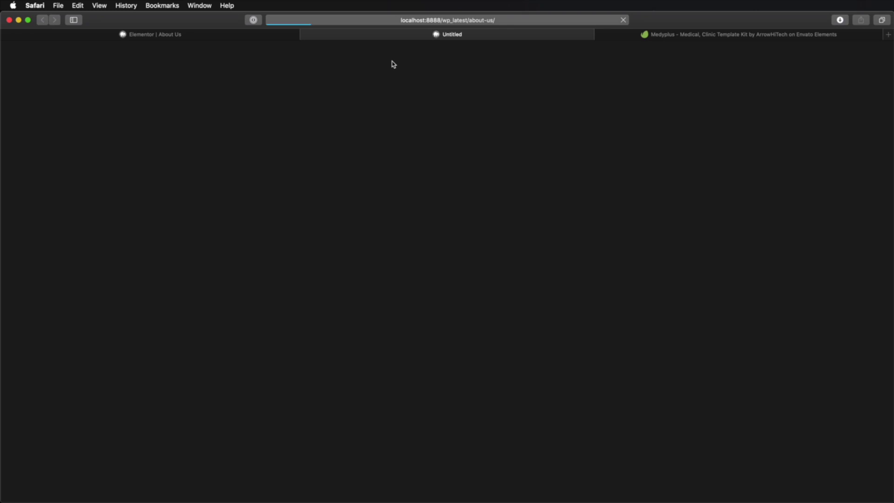
scroll(665, 183, down, 1)
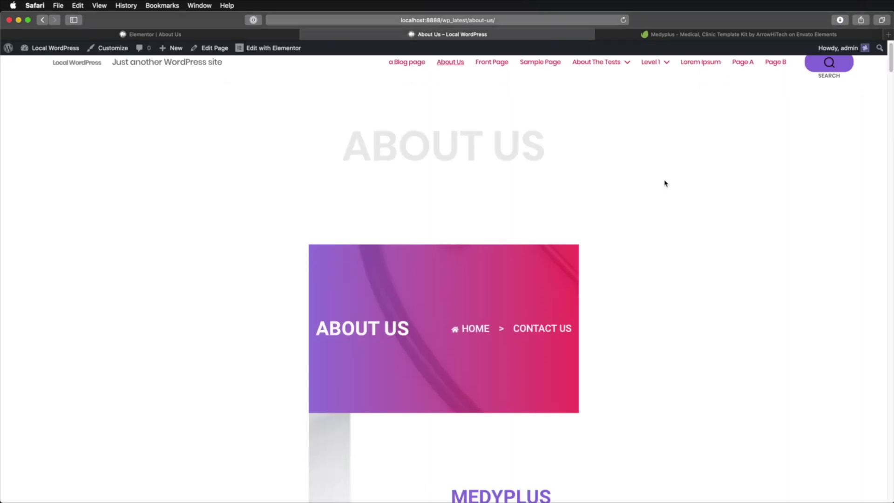
scroll(665, 182, down, 10)
scroll(665, 183, down, 15)
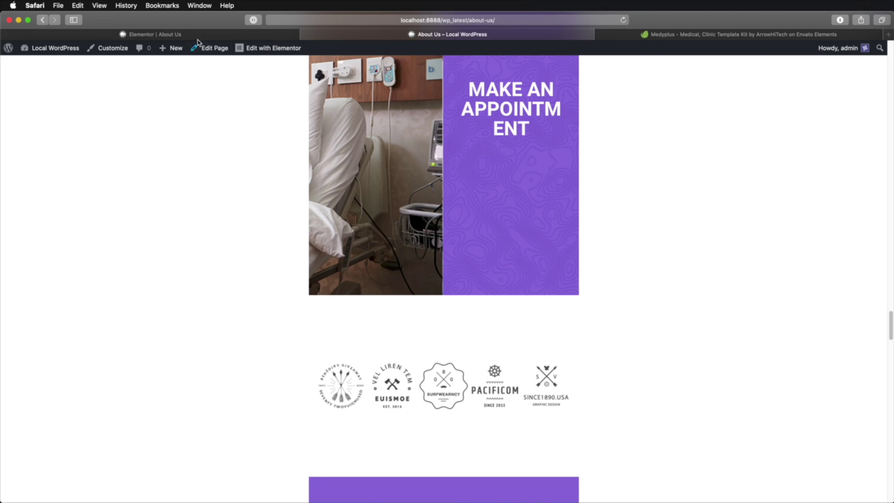
click(187, 35)
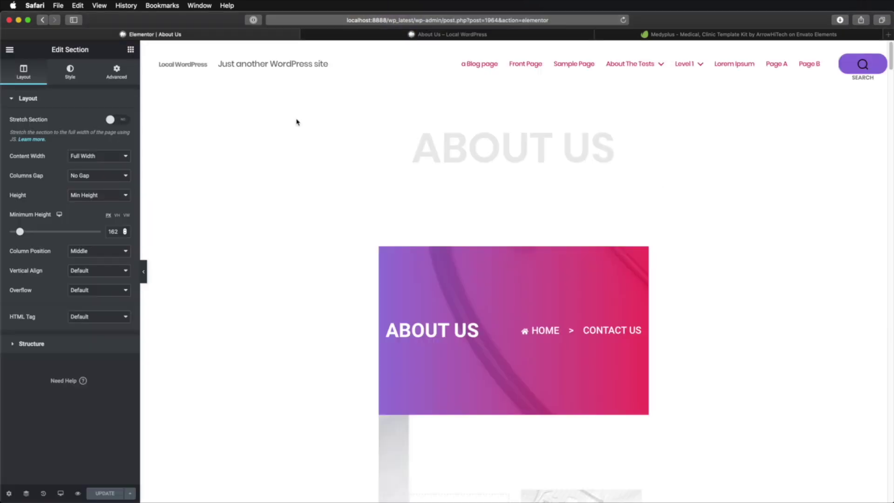
- Exit Elementor and switch the About Us page back to the standard WordPress editor
click(10, 53)
click(86, 313)
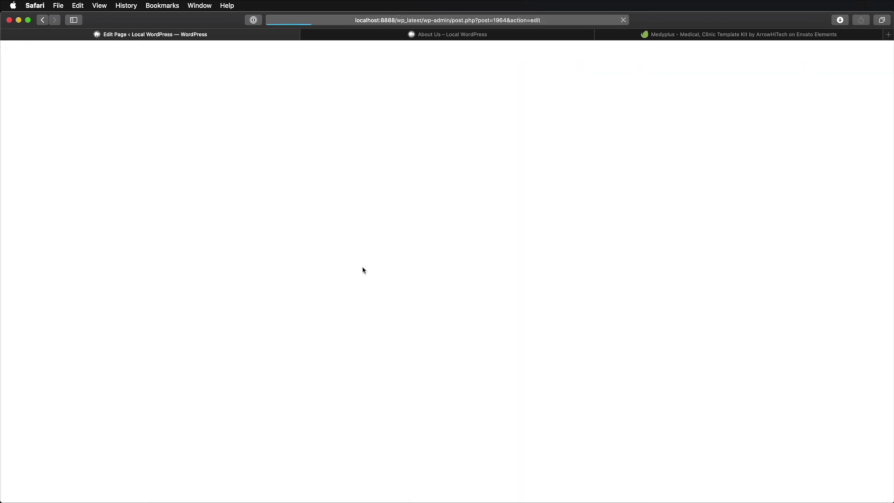
click(197, 54)
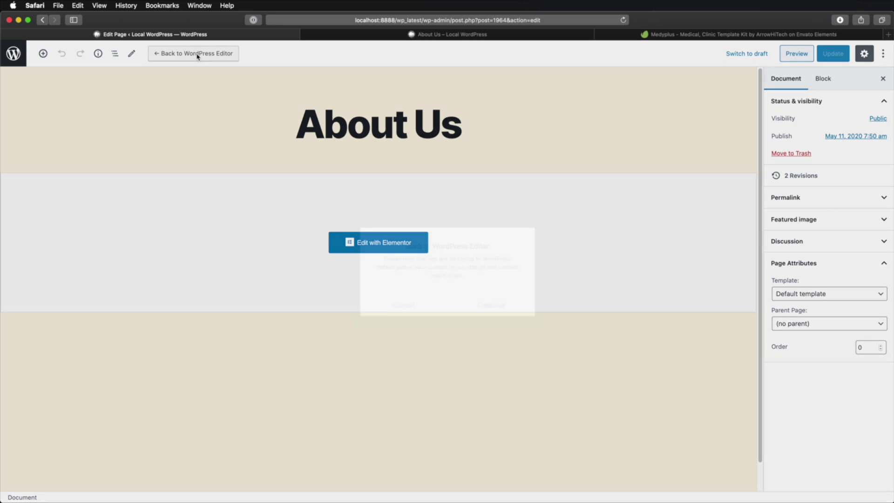
click(489, 304)
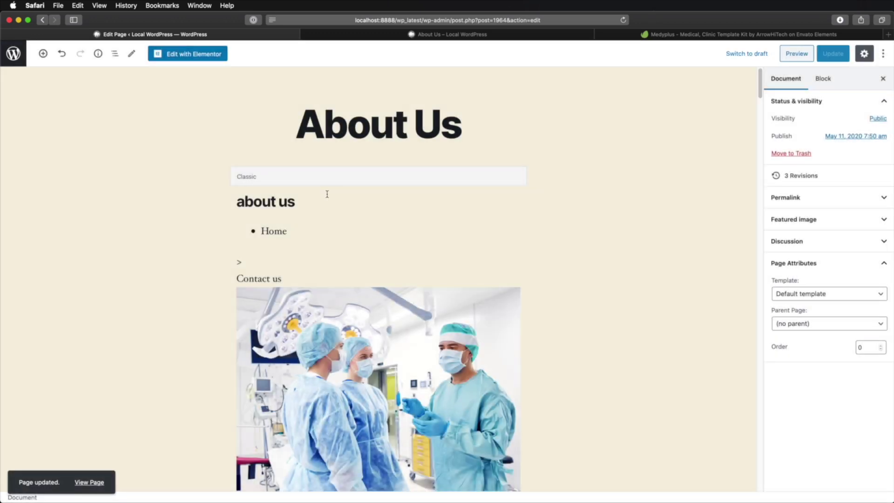
- Add a new page titled 'Contact Us' and open it in Elementor
key(super+bracketleft)
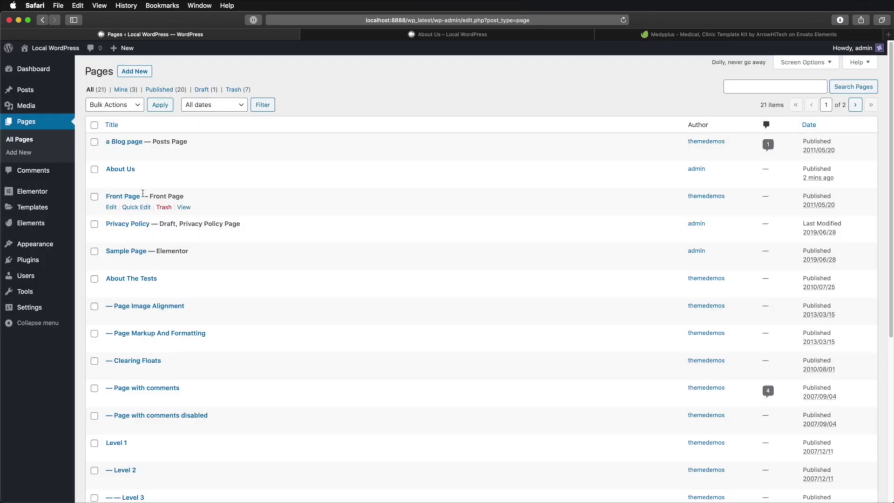
click(146, 74)
text(Contact UYs)
key(BackSpace)
key(BackSpace)
text(s)
click(176, 54)
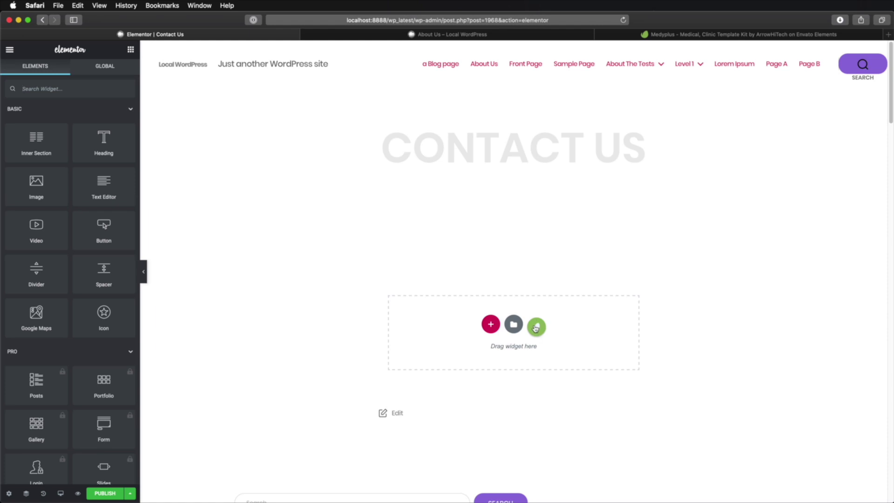
- Open the Envato Elements library and the free Cyber Security template kit
click(535, 328)
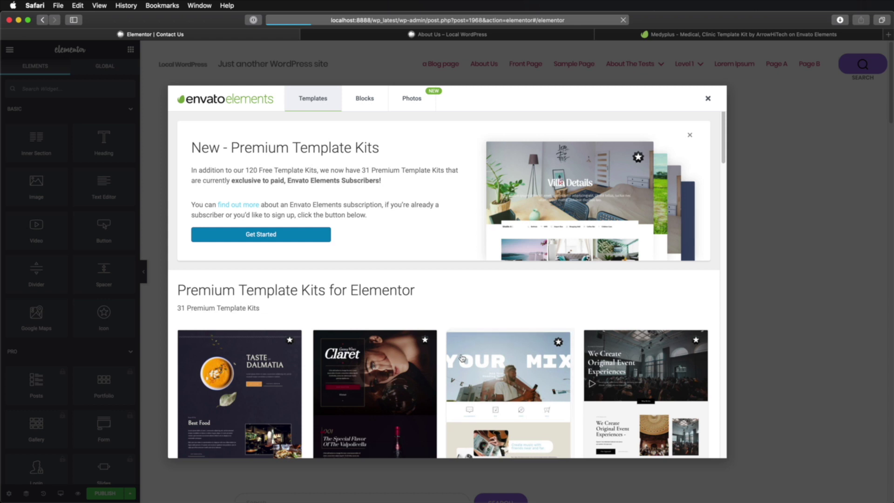
scroll(461, 351, down, 10)
scroll(461, 351, down, 10)
scroll(460, 351, down, 10)
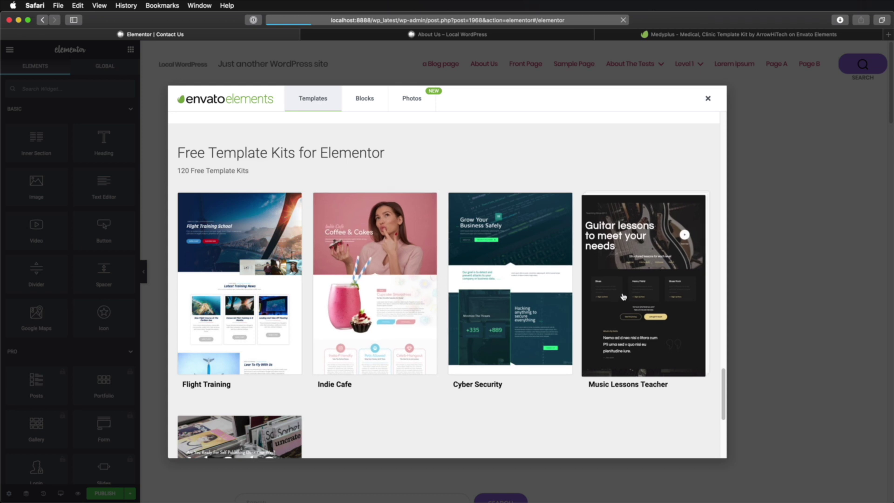
click(535, 285)
- Browse the Cyber Security kit and open the Product Landing template preview
scroll(491, 346, down, 8)
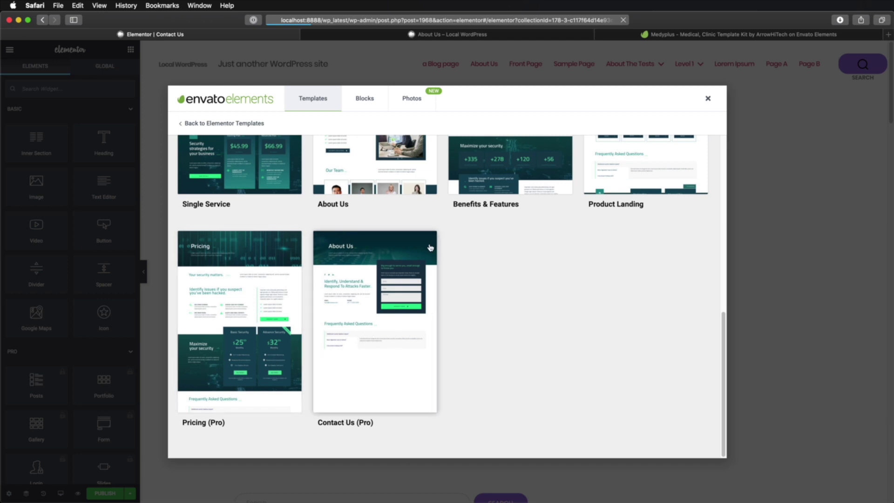
scroll(430, 258, up, 5)
scroll(430, 258, up, 3)
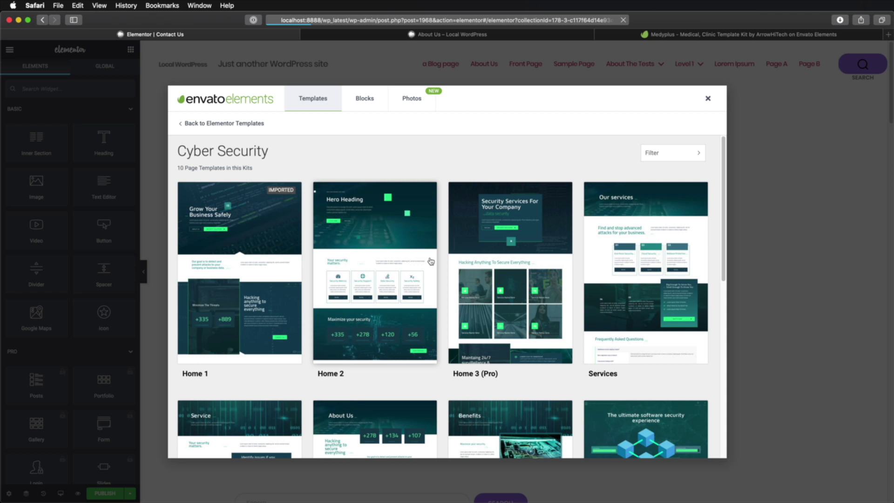
scroll(373, 269, down, 4)
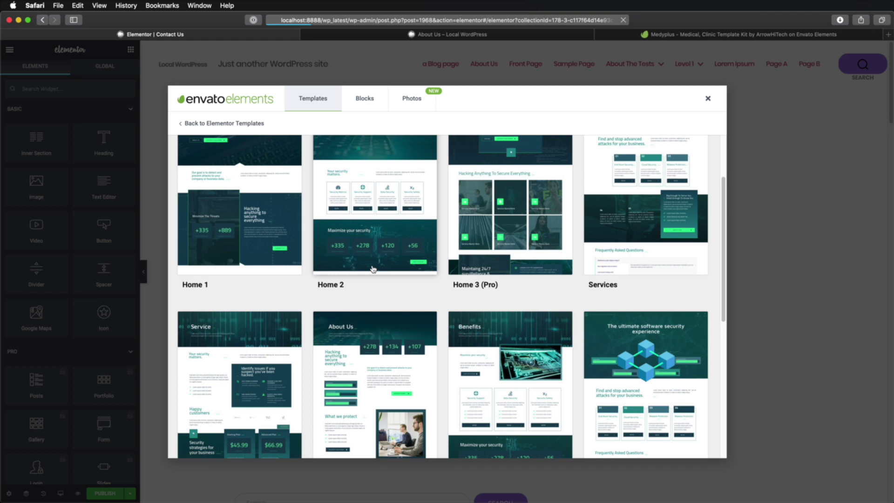
scroll(372, 269, up, 4)
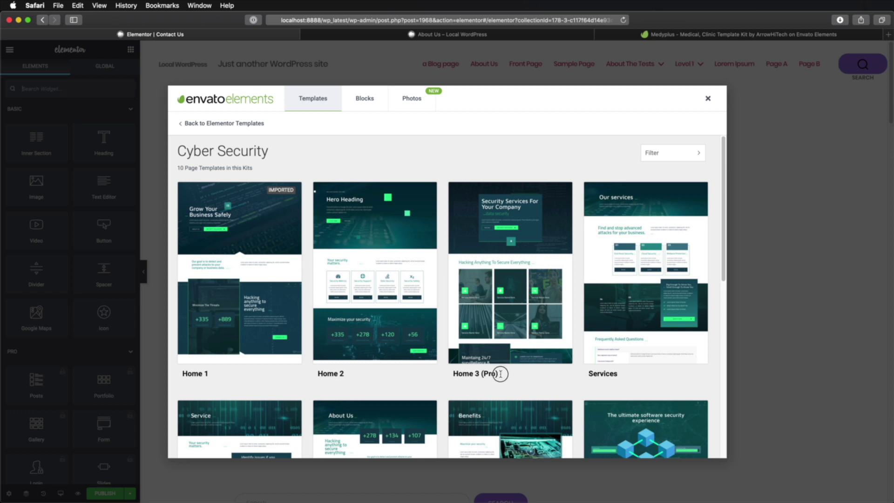
scroll(503, 379, down, 15)
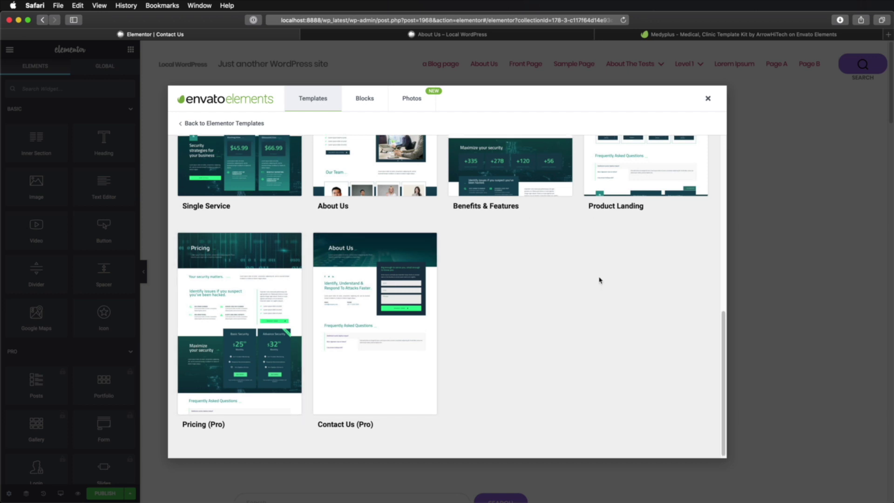
scroll(599, 280, up, 8)
scroll(599, 279, up, 2)
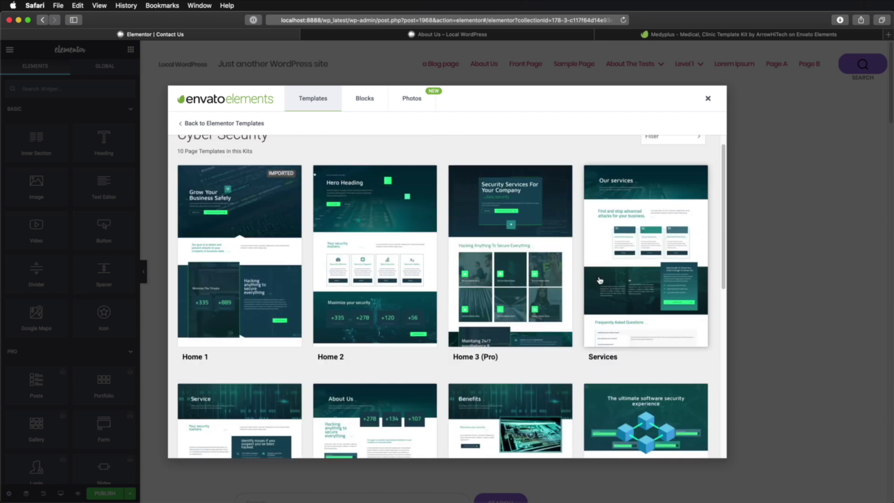
scroll(599, 279, down, 7)
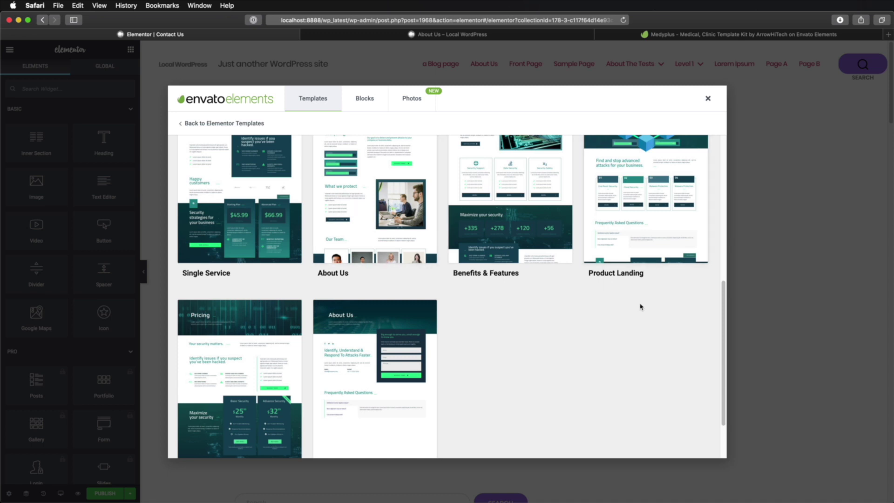
click(648, 181)
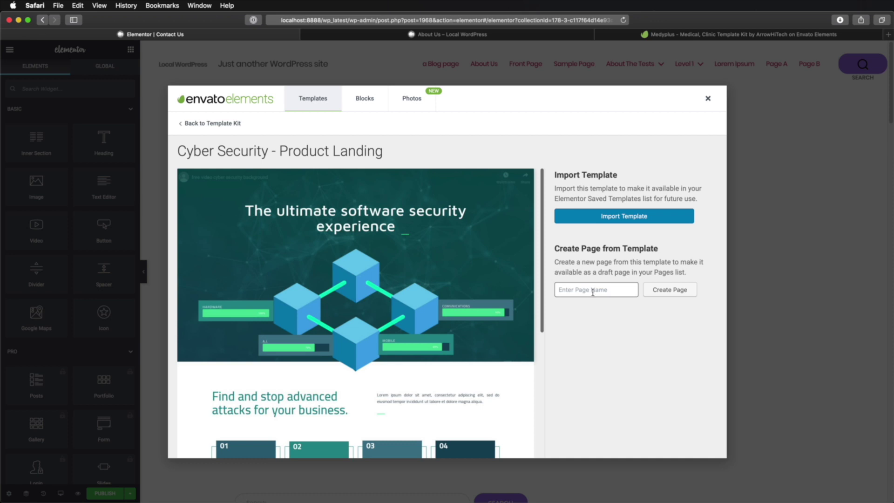
- Import Product Landing and create a page named 'Products' from it
click(618, 222)
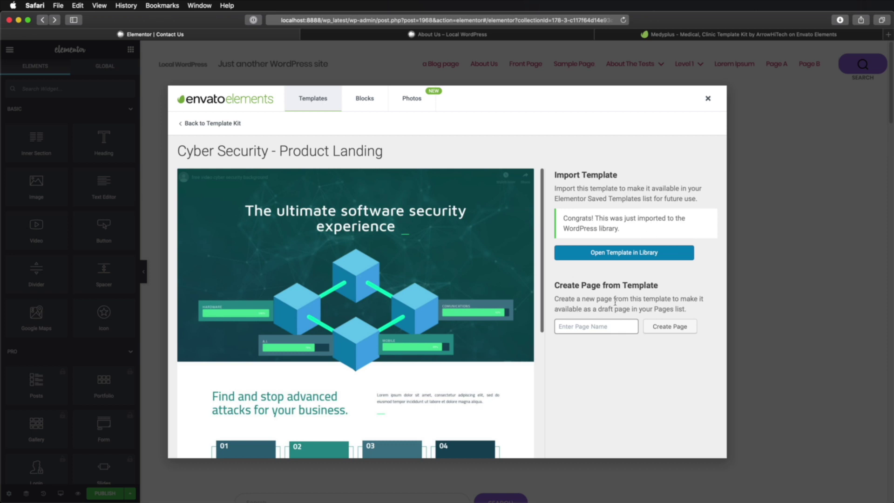
click(593, 326)
text(Products)
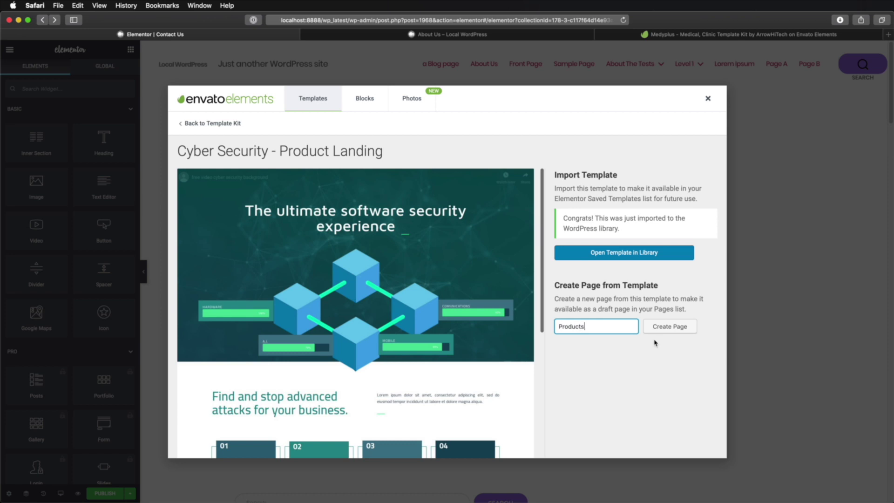
click(666, 327)
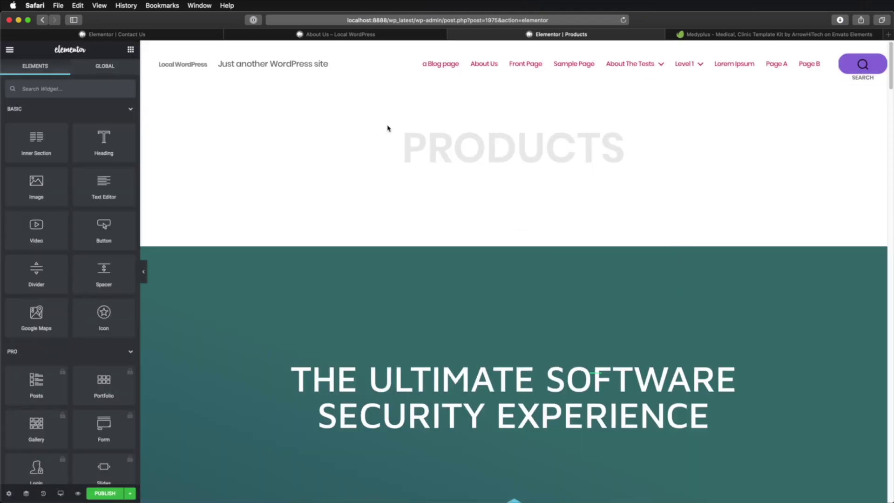
- View the published Products page live and scroll down through its content
scroll(608, 286, down, 10)
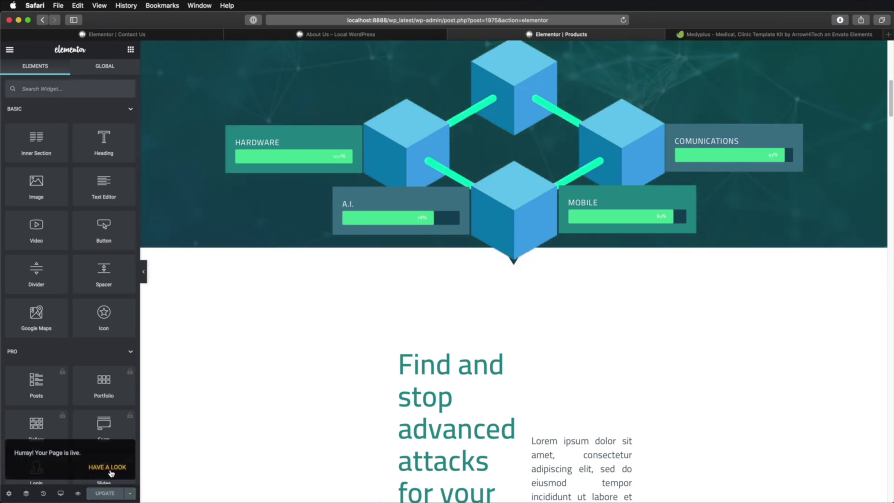
click(111, 473)
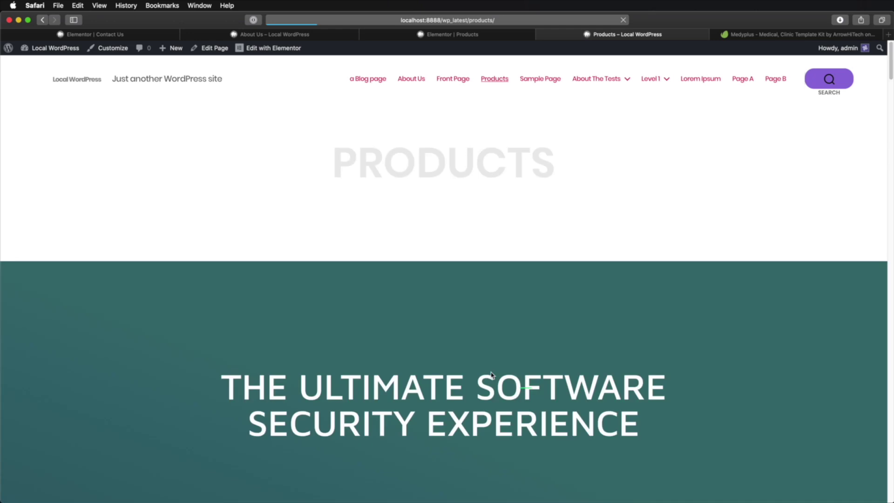
scroll(700, 243, down, 10)
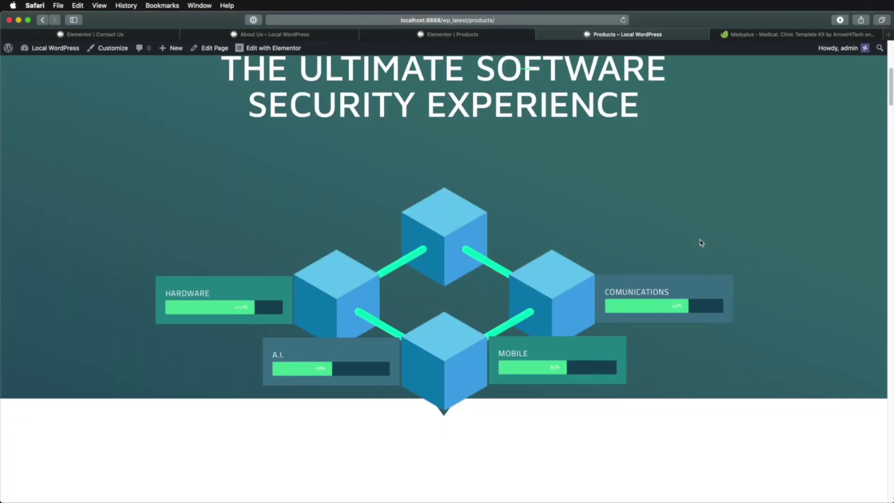
scroll(700, 243, down, 10)
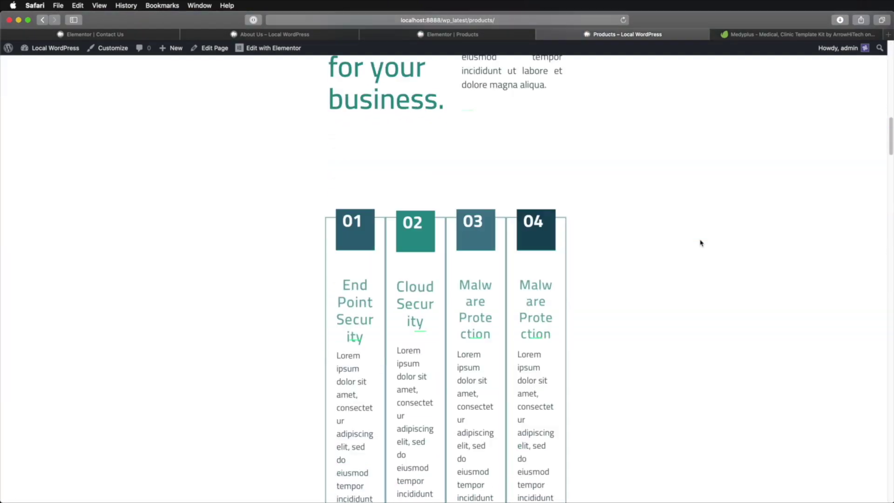
scroll(697, 258, down, 8)
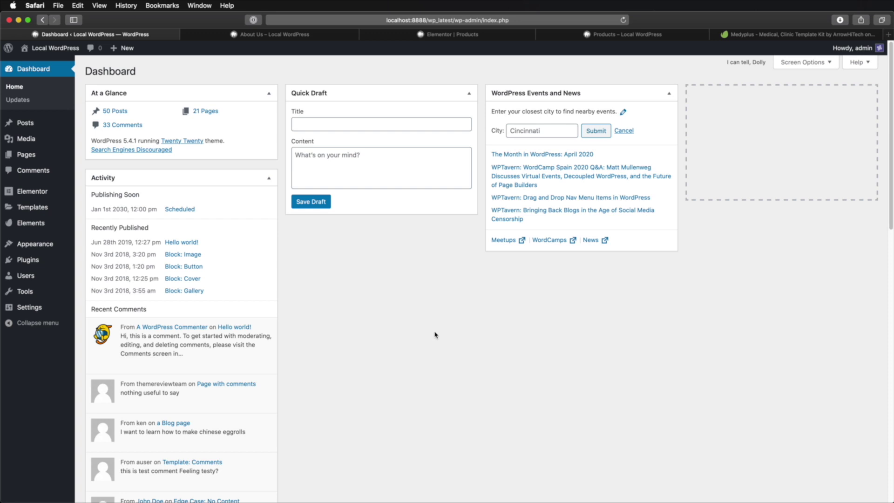
- Open the About Us page from All Pages and choose Edit with Elementor
click(27, 154)
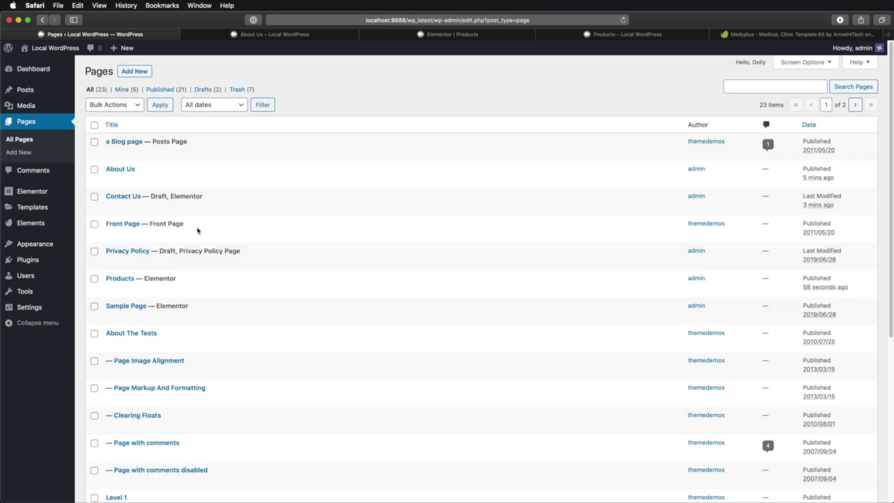
click(128, 171)
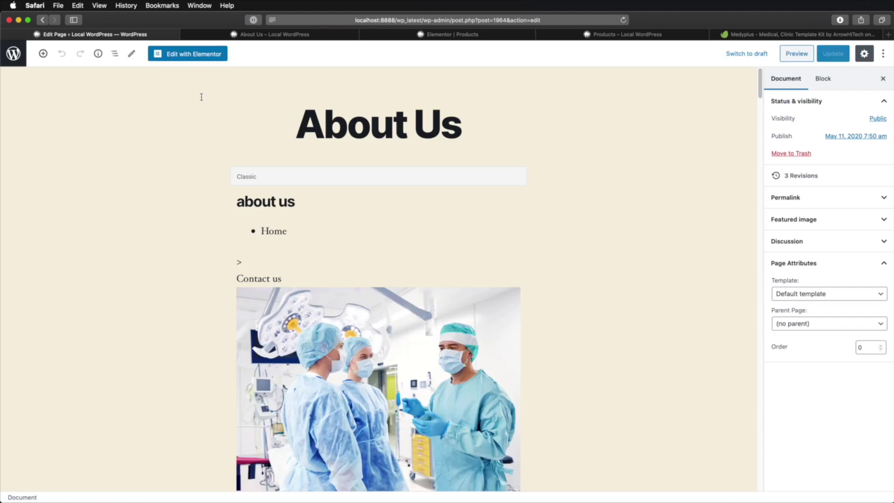
click(200, 53)
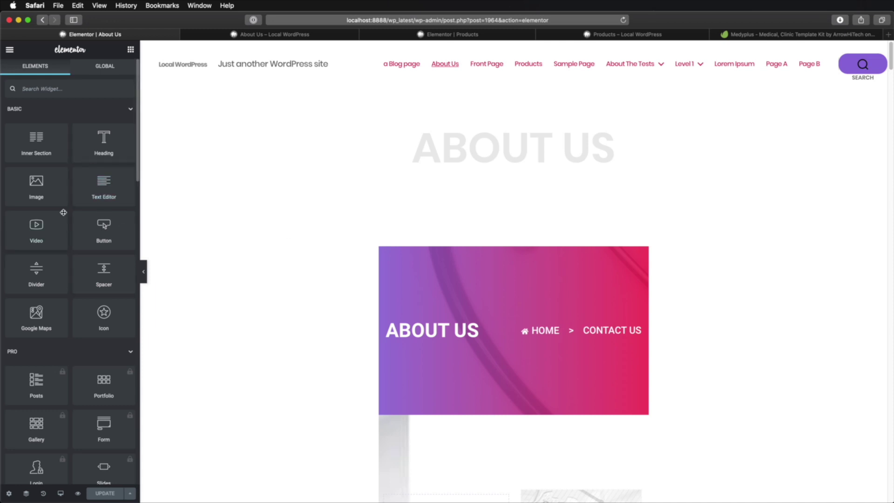
- Check the saved global widgets, then stretch the About Us banner section to full width
click(105, 70)
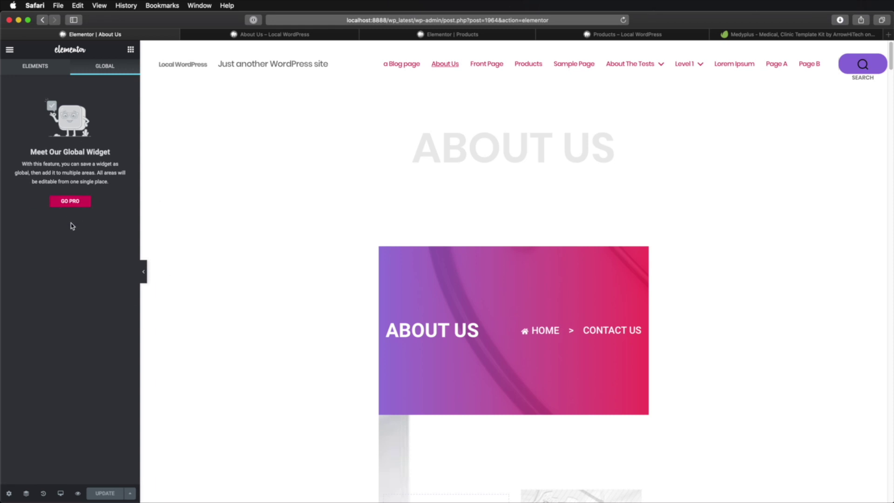
click(61, 69)
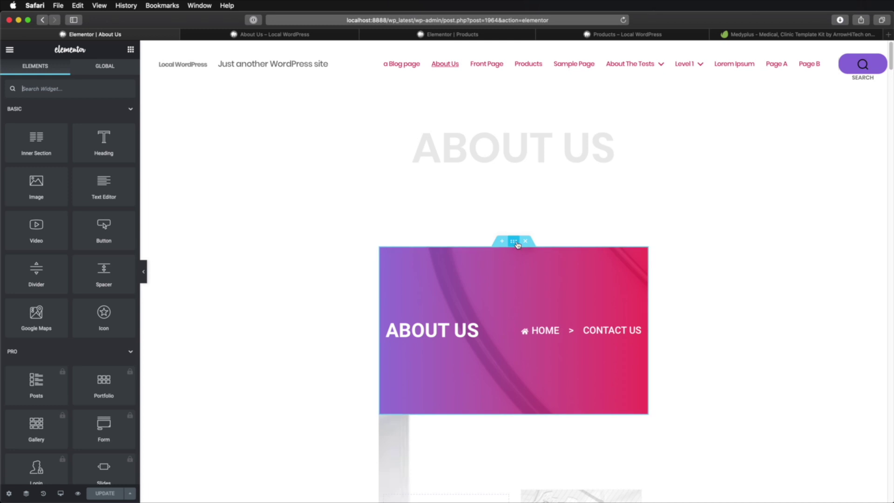
click(513, 242)
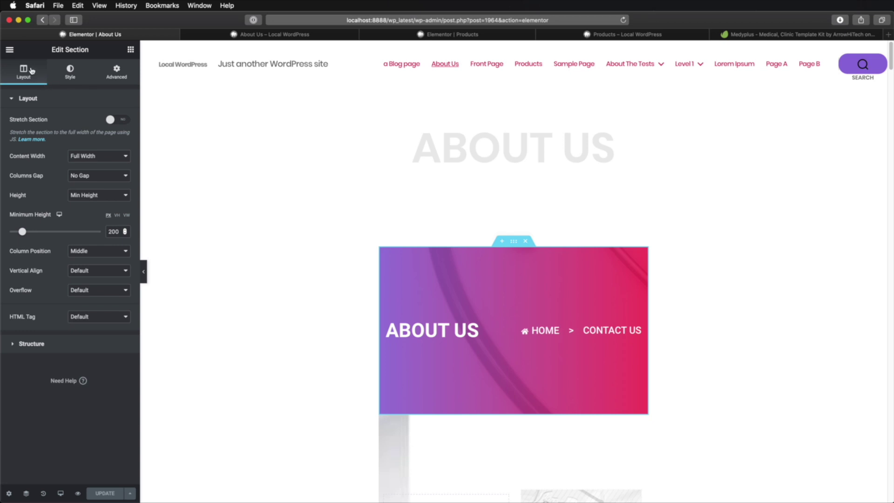
click(121, 121)
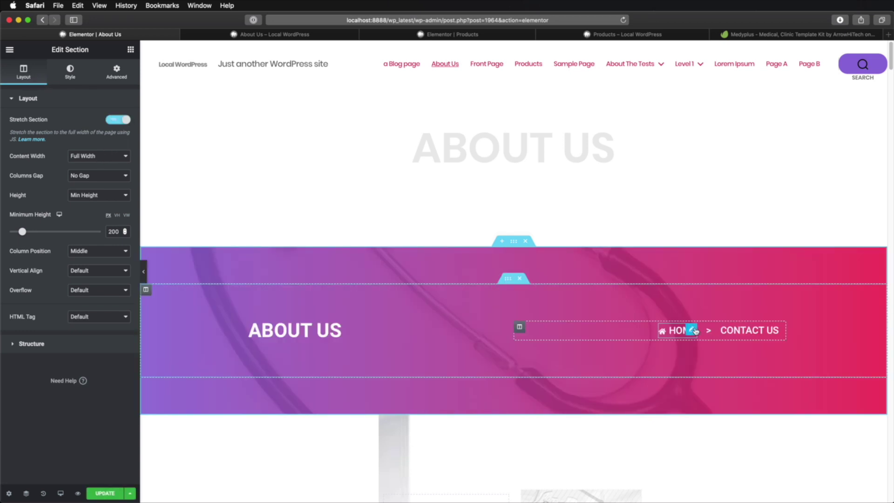
- Review the banner's background styling, typography colours and advanced spacing settings
click(76, 72)
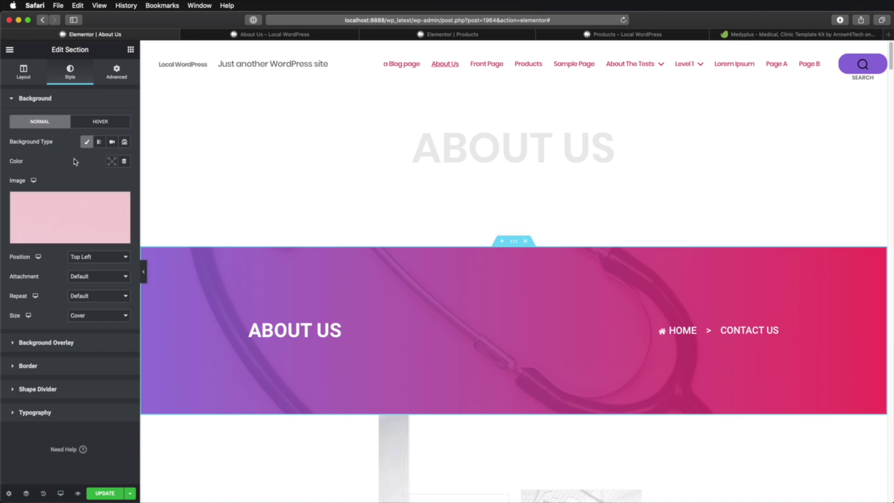
click(64, 418)
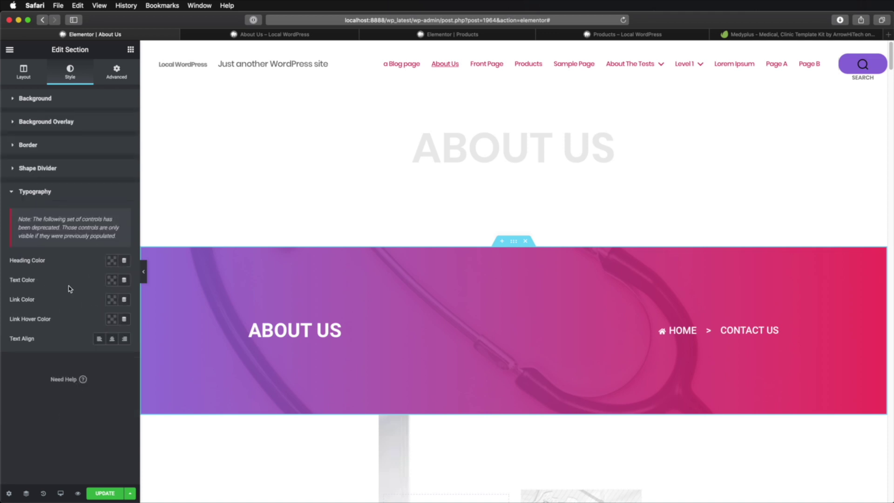
click(116, 72)
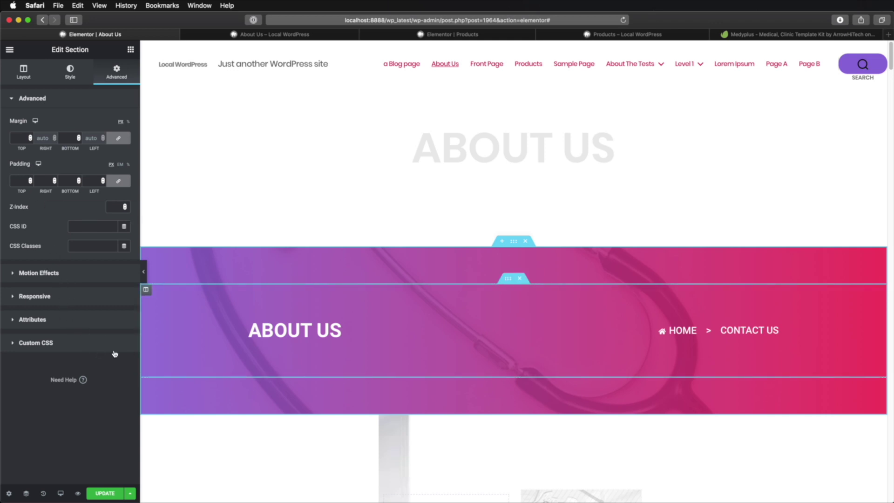
scroll(553, 196, down, 6)
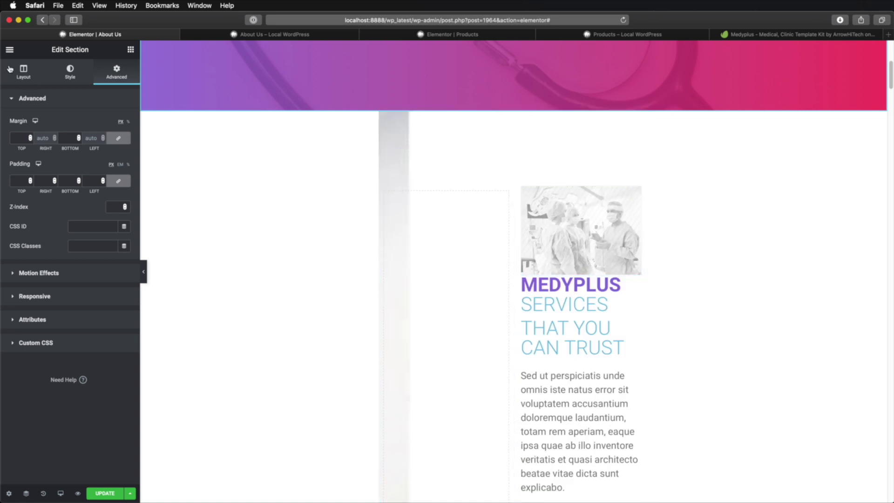
- Select the surgeons image and review its size and styling options
click(589, 262)
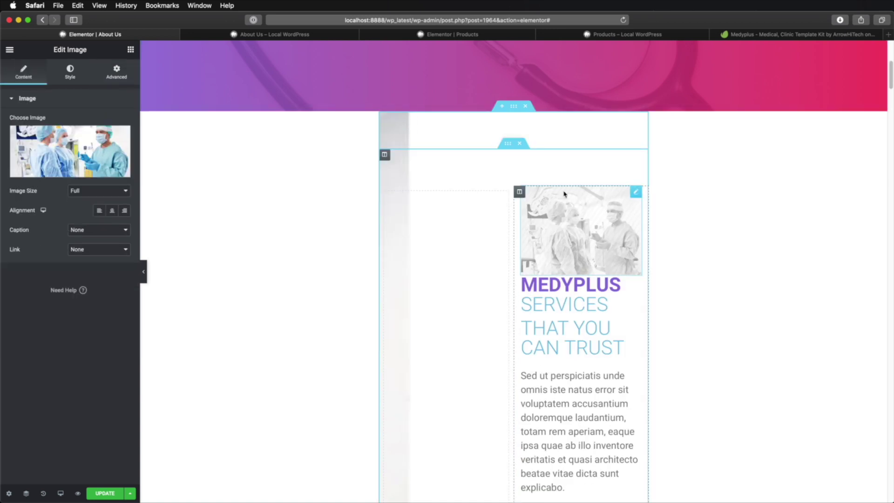
mouse_move(66, 150)
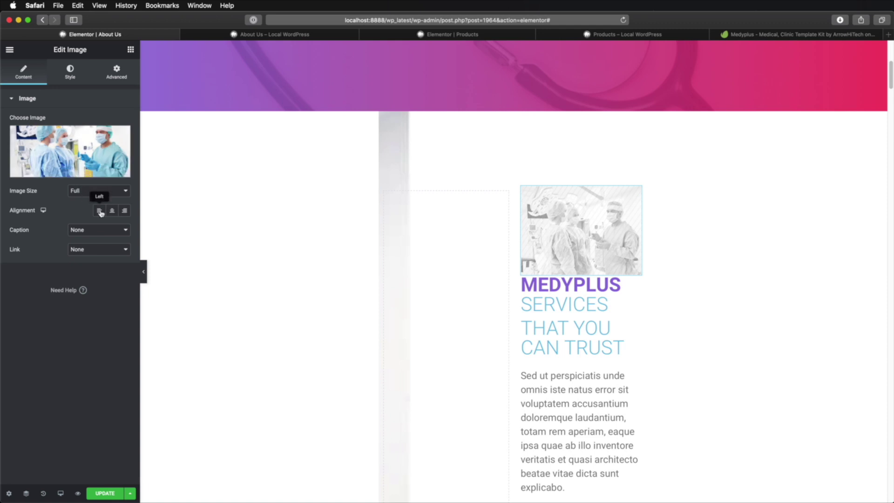
click(70, 72)
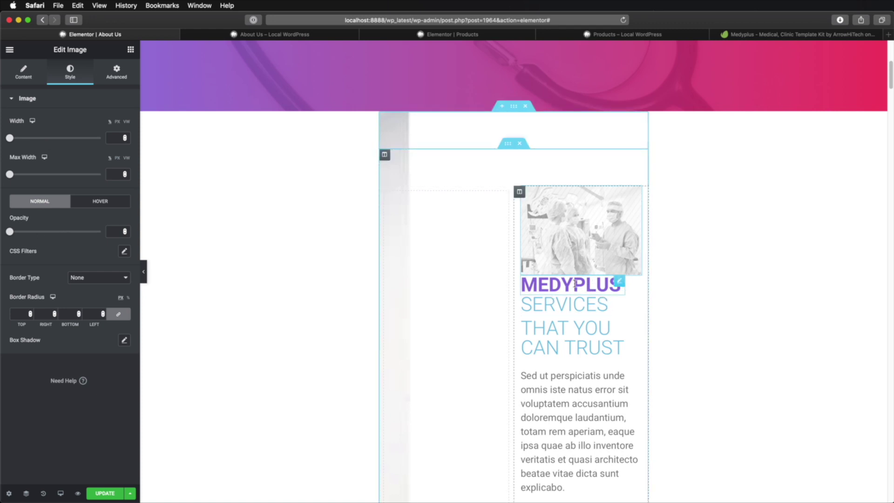
- Replace the MEDYPLUS heading text with 'New Text'
click(587, 313)
double_click(597, 284)
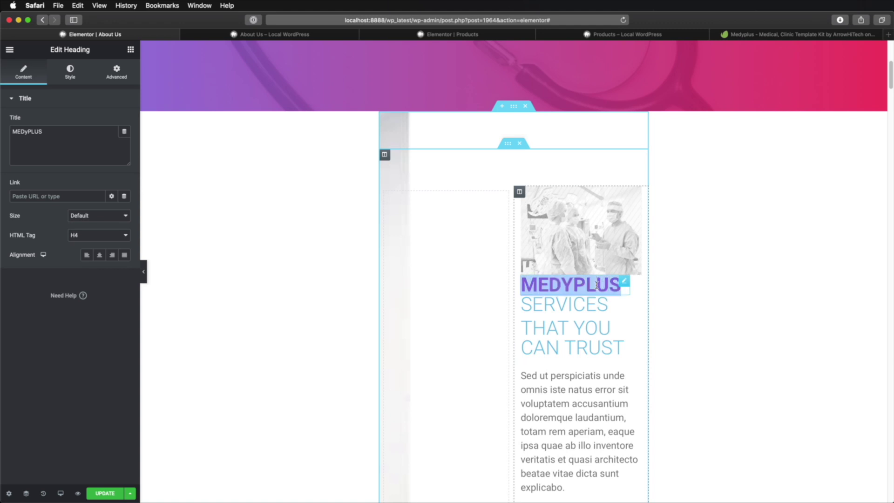
text(New Text)
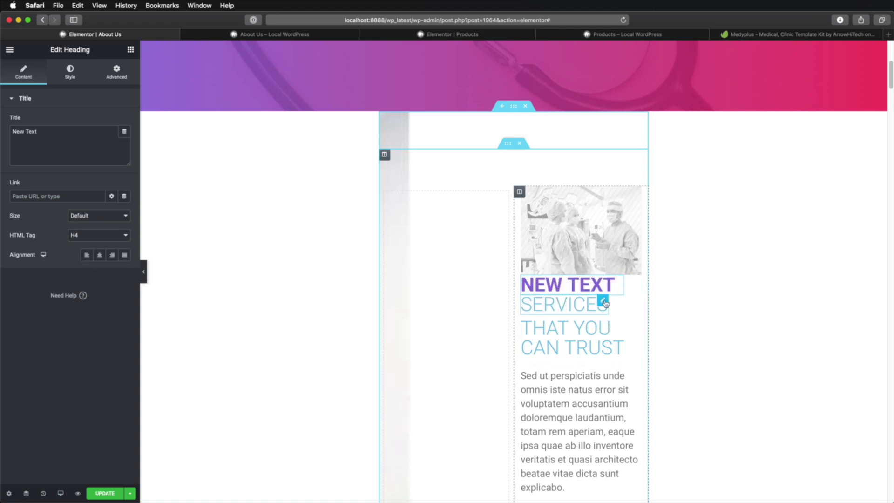
key(Return)
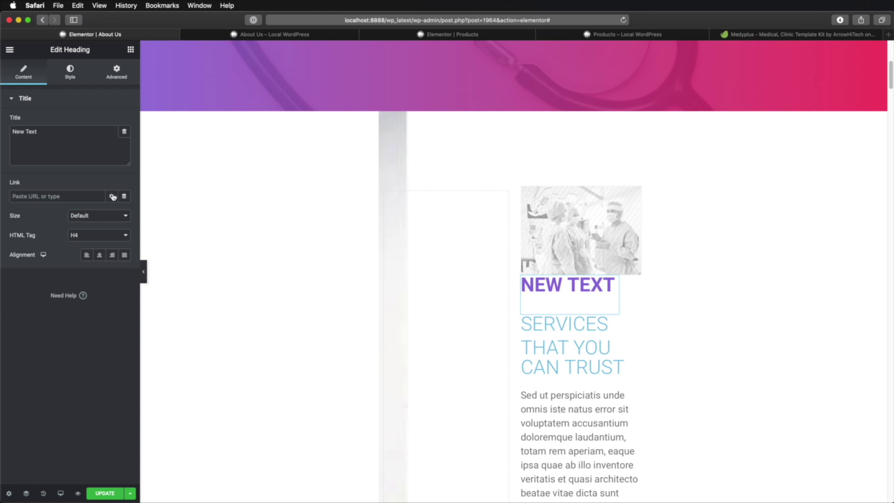
click(588, 327)
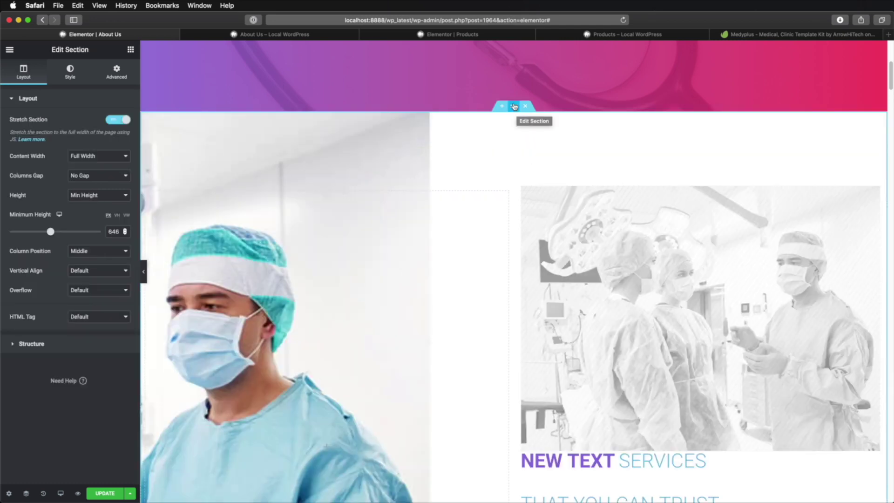
- Delete the inner section holding the edited column, then delete its whole parent section
right_click(587, 233)
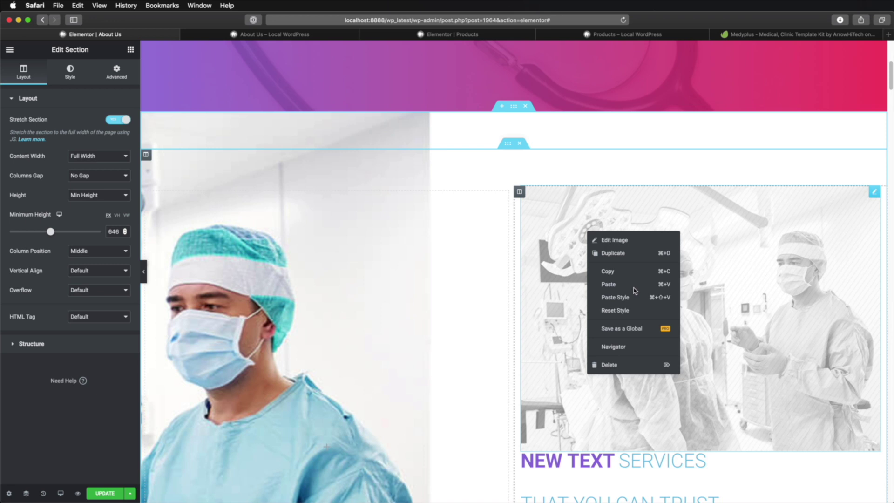
click(520, 147)
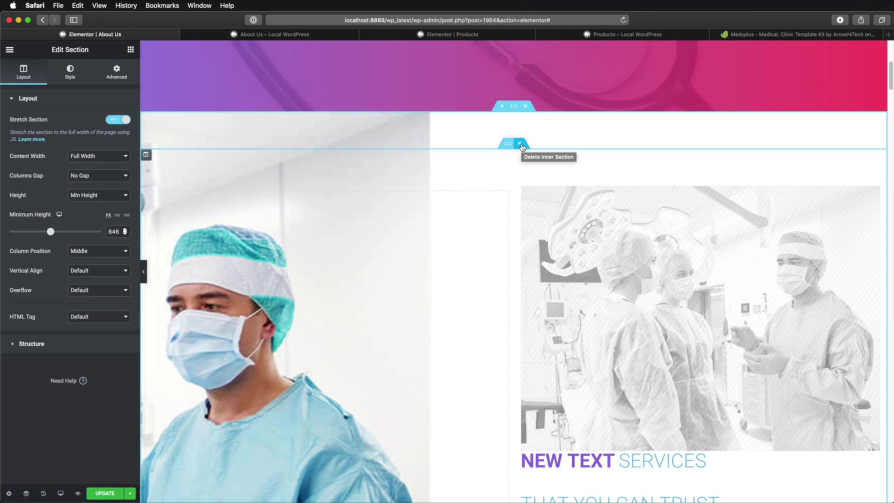
click(521, 145)
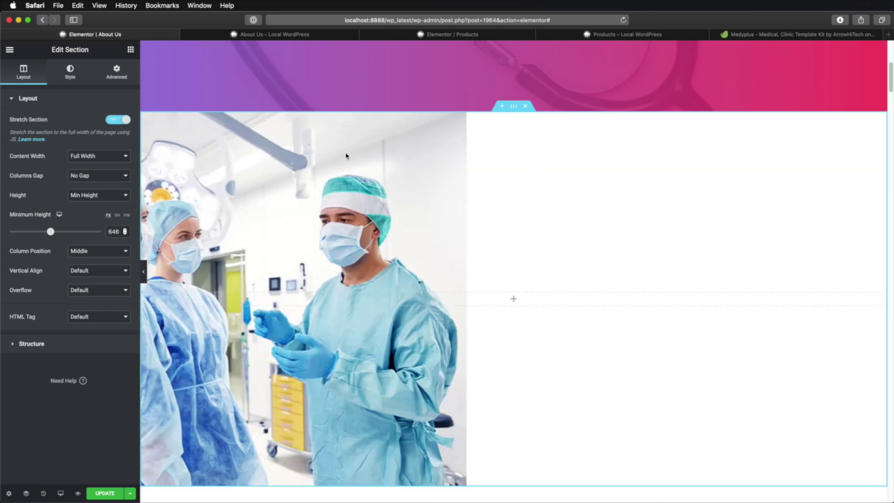
right_click(513, 106)
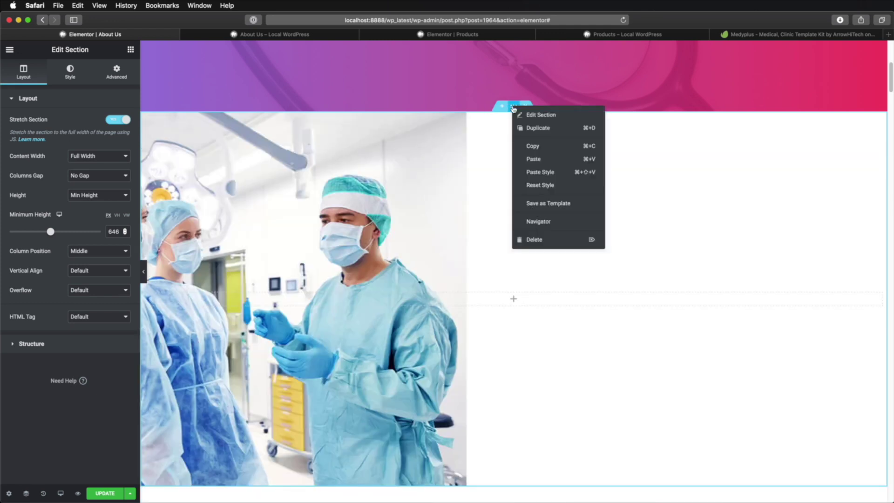
click(556, 243)
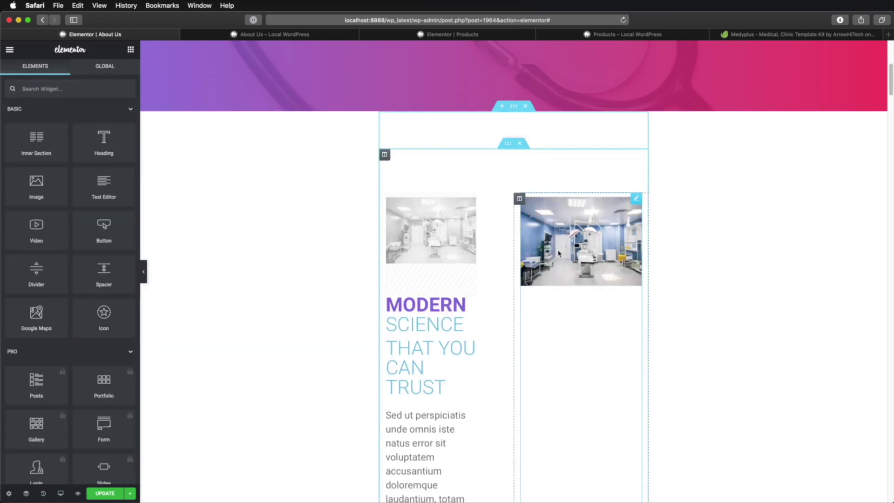
- Stretch the Modern Science section to full width and paste a copy of the left image below the right one
click(513, 106)
click(119, 119)
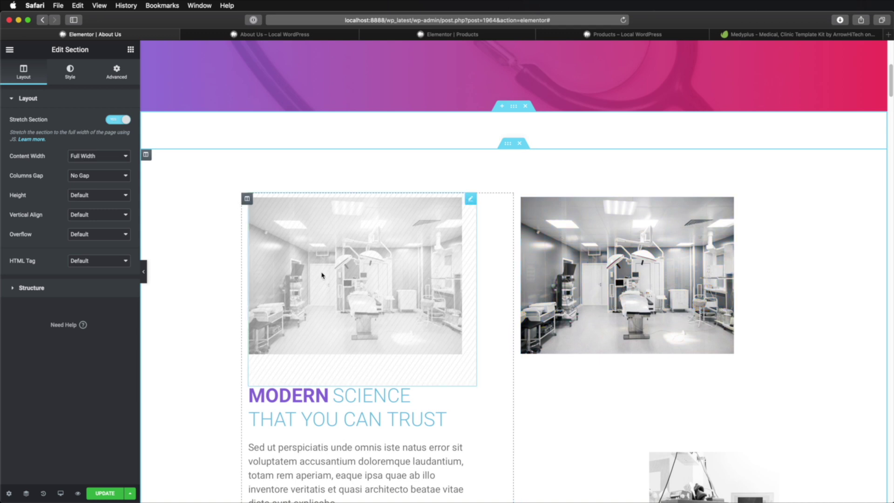
click(342, 263)
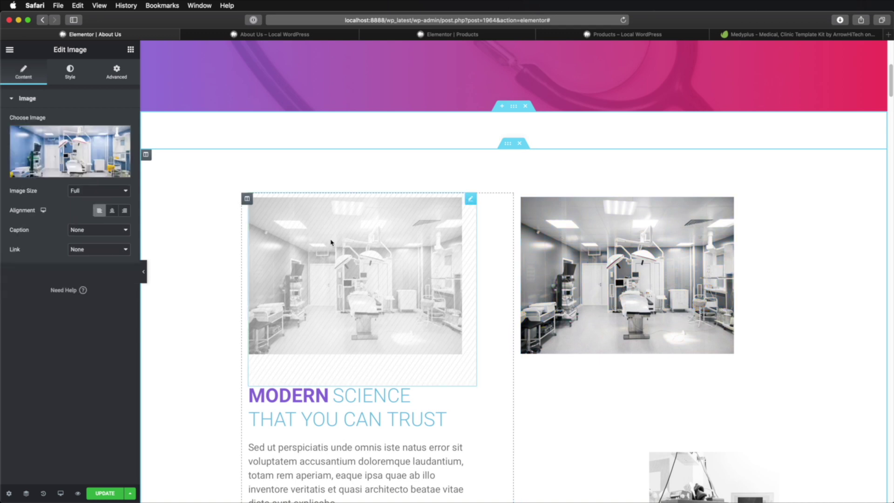
right_click(331, 242)
click(363, 279)
right_click(701, 246)
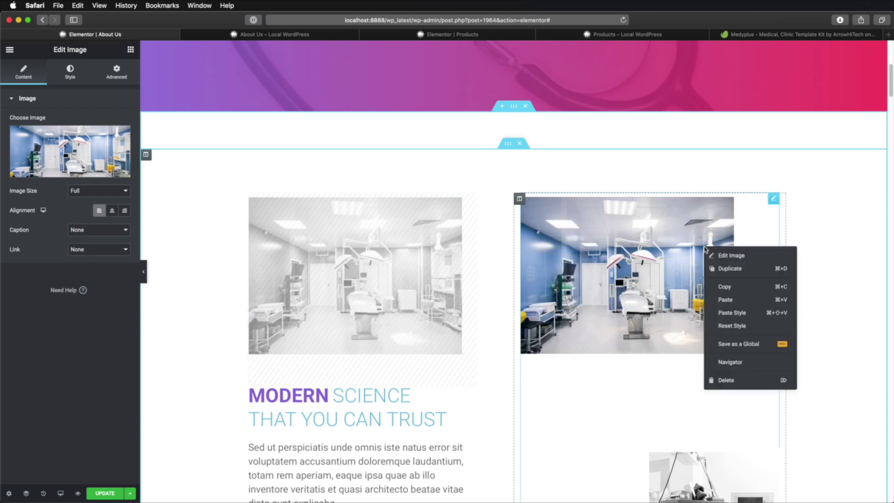
click(734, 301)
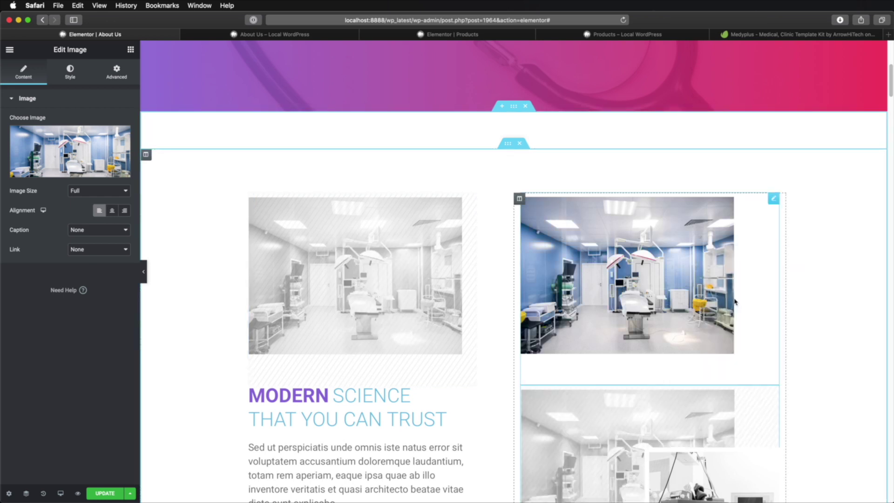
- Save the page changes with Cmd+S
scroll(689, 286, down, 5)
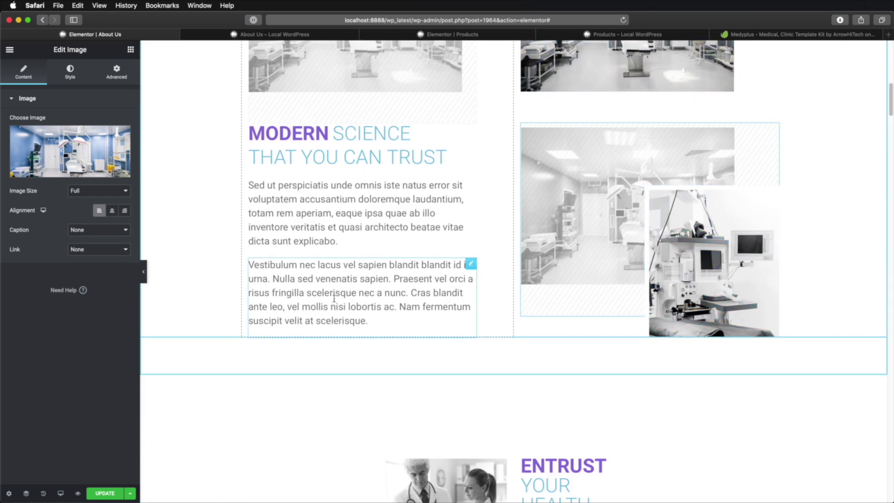
key(super+s)
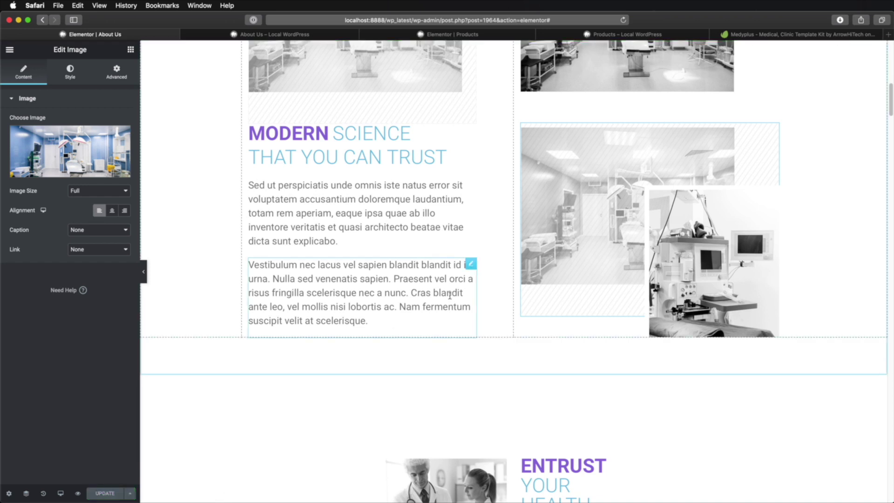
scroll(477, 275, down, 10)
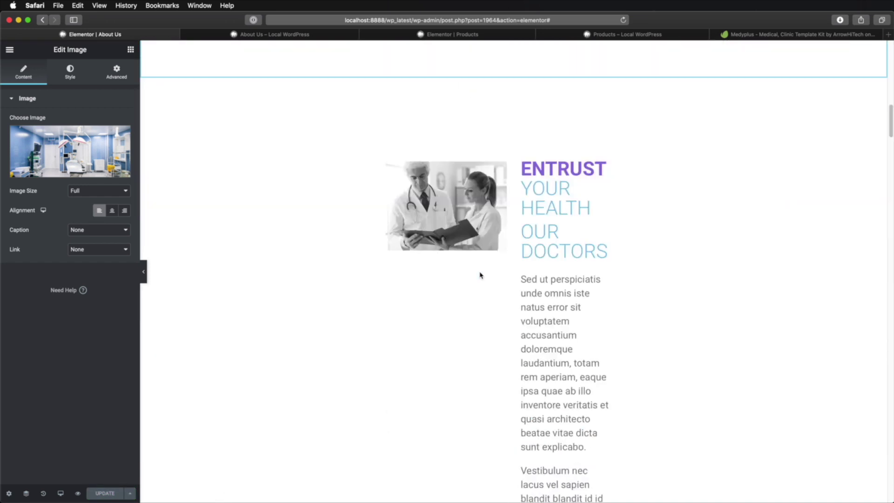
scroll(471, 269, down, 10)
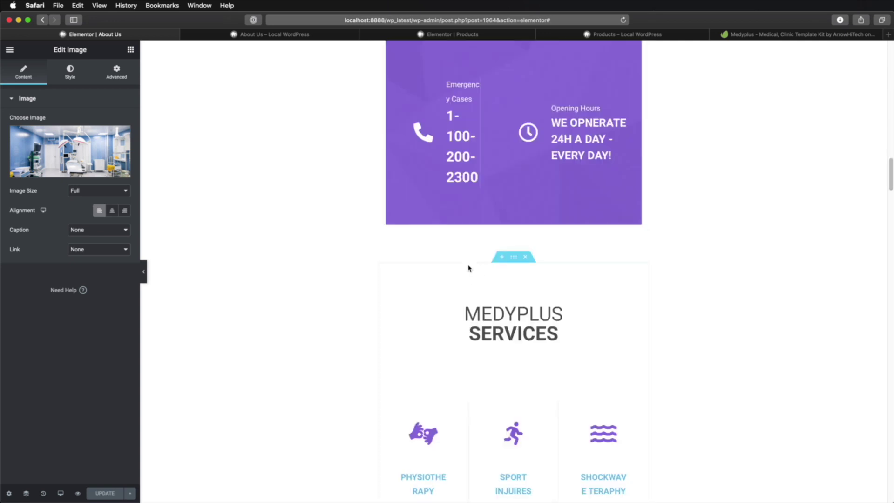
scroll(470, 272, down, 5)
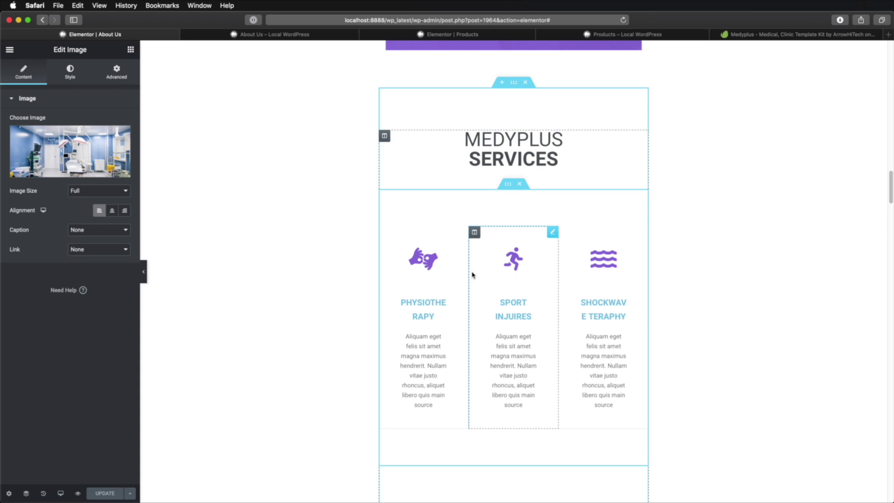
- Check the Physiotherapy service box, then preview the updated About Us page in a new tab
click(431, 262)
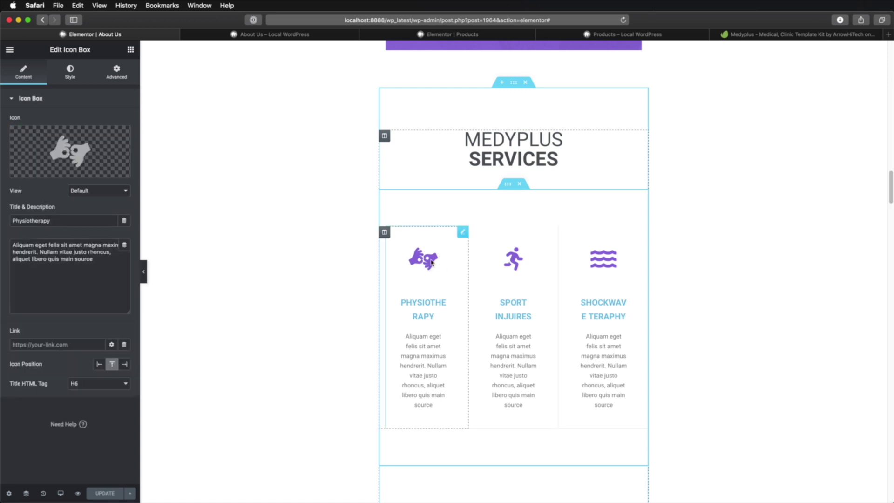
click(693, 258)
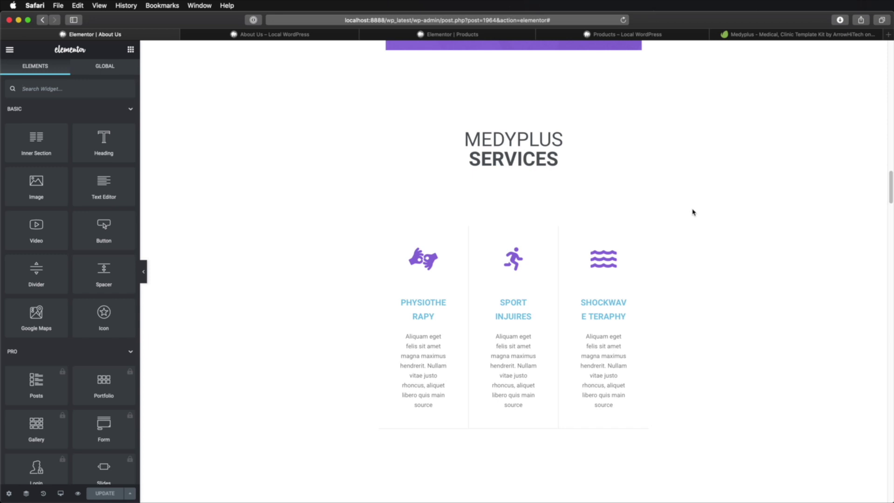
scroll(675, 224, down, 15)
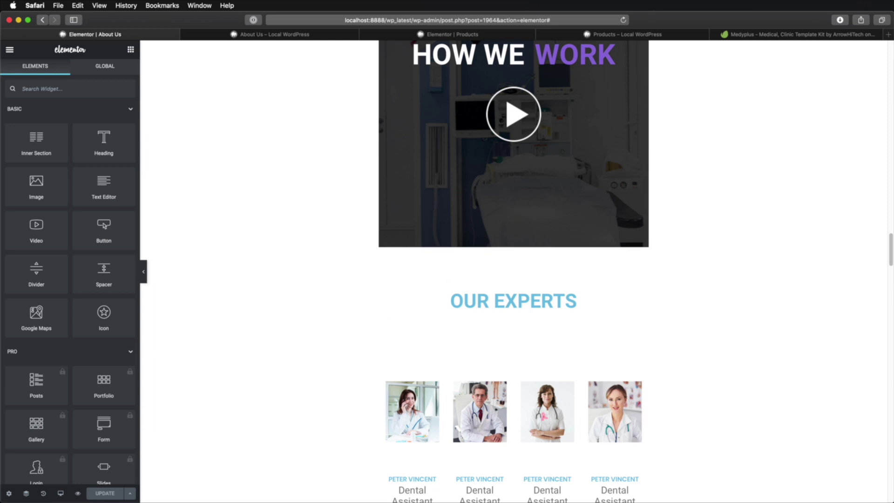
click(78, 494)
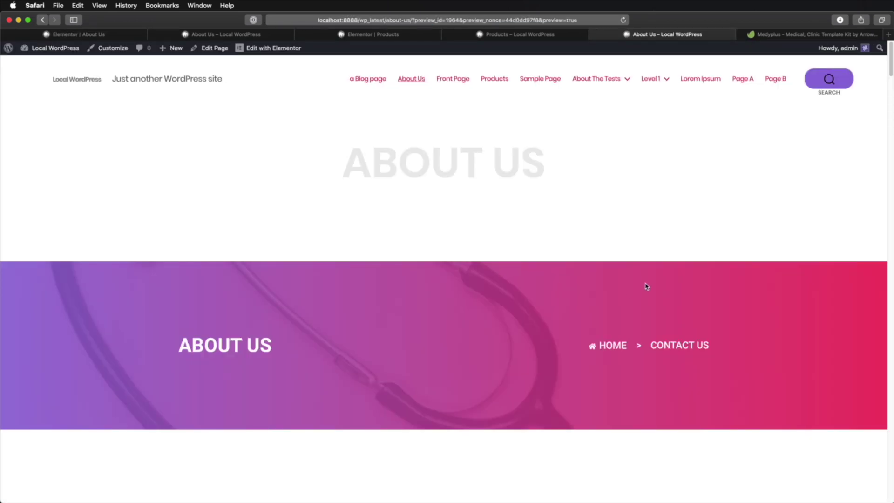
- Scroll through the About Us preview, then switch to the Medyplus template kit tab
scroll(646, 286, down, 4)
scroll(700, 271, down, 5)
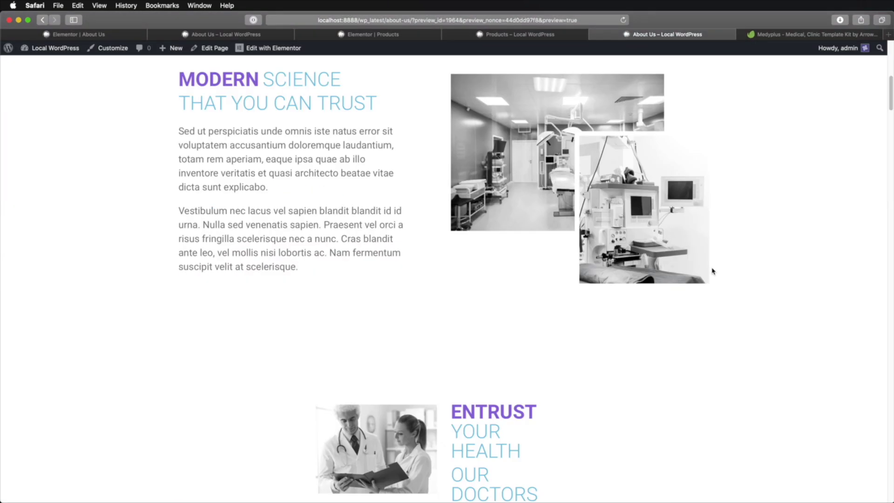
scroll(471, 122, down, 3)
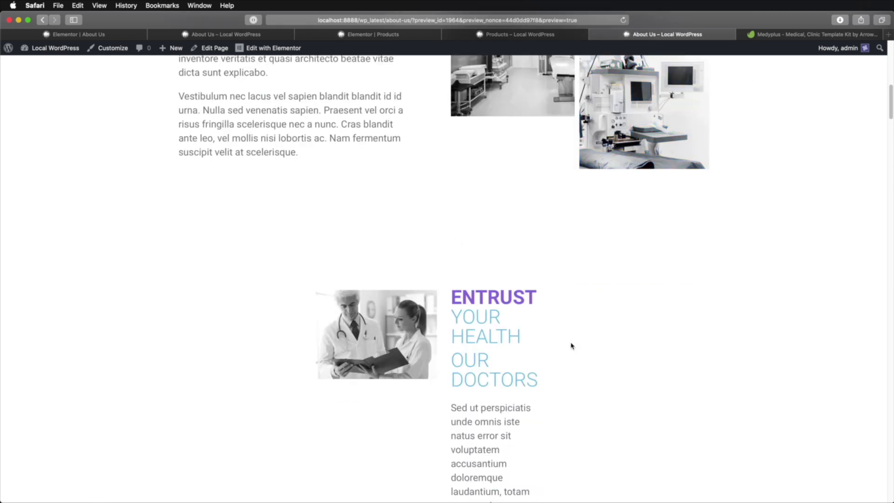
scroll(571, 343, down, 8)
scroll(571, 346, down, 6)
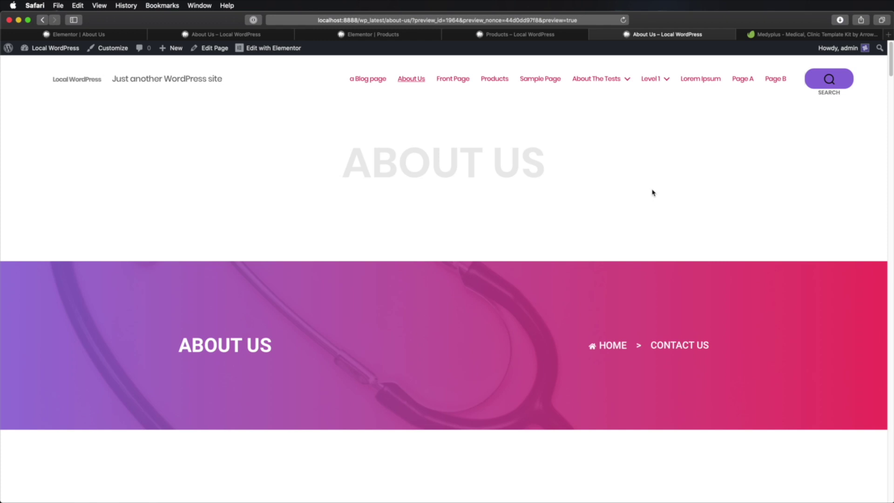
click(769, 37)
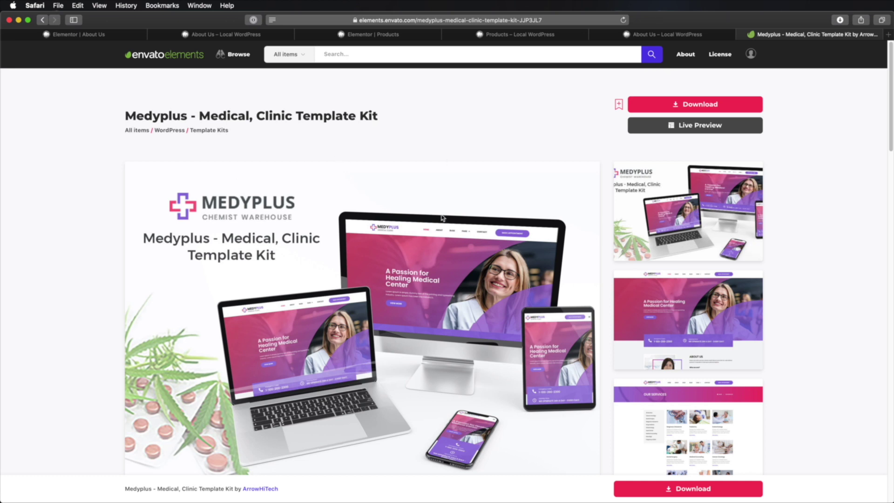
- Open the Medyplus kit gallery and view the homepage, Our Services and Medical Counseling screenshots
click(458, 218)
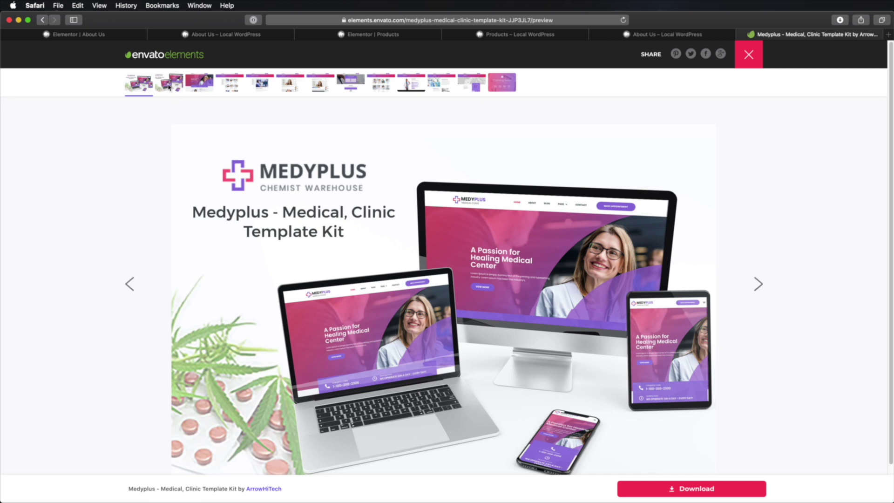
click(199, 83)
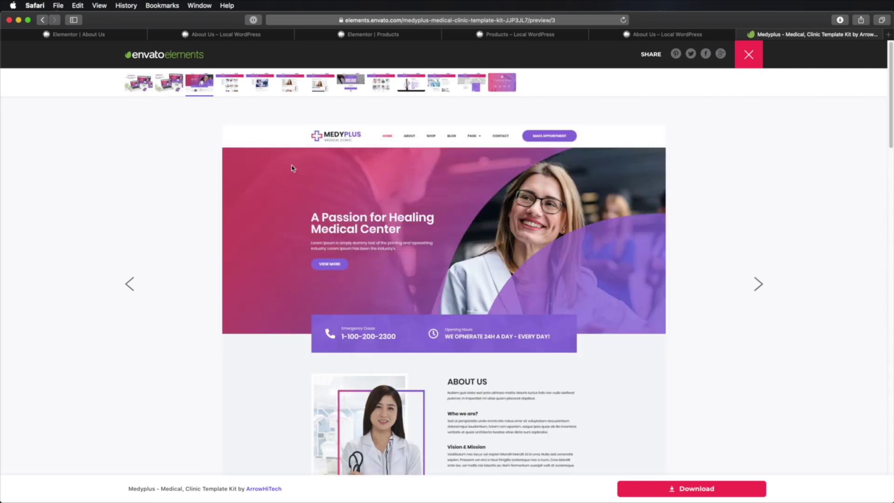
click(234, 90)
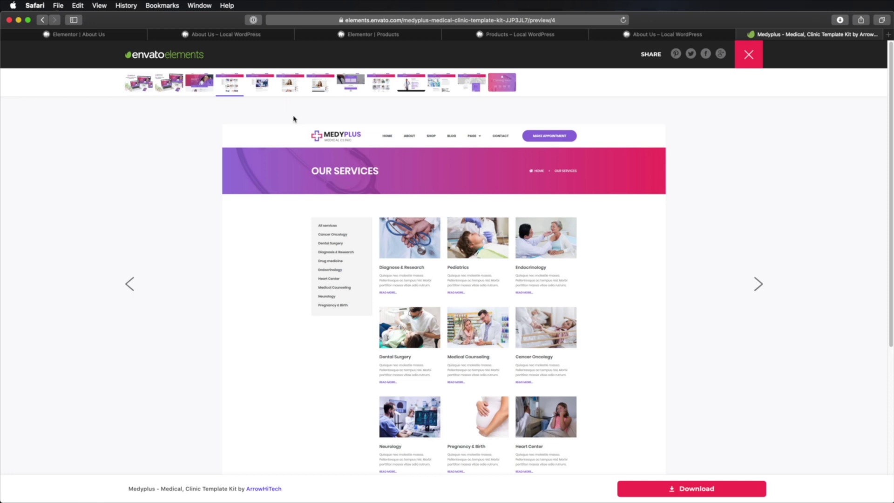
click(262, 86)
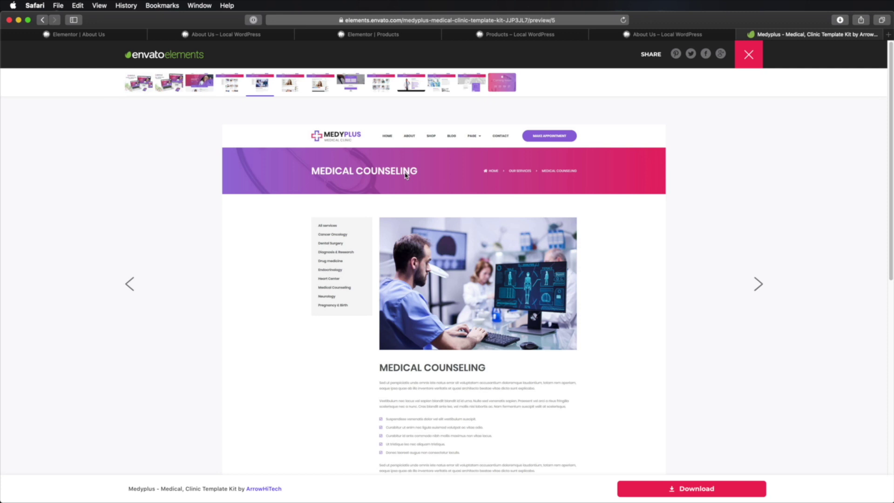
- Return to the About Us editor and exit Elementor to the WordPress dashboard
click(78, 36)
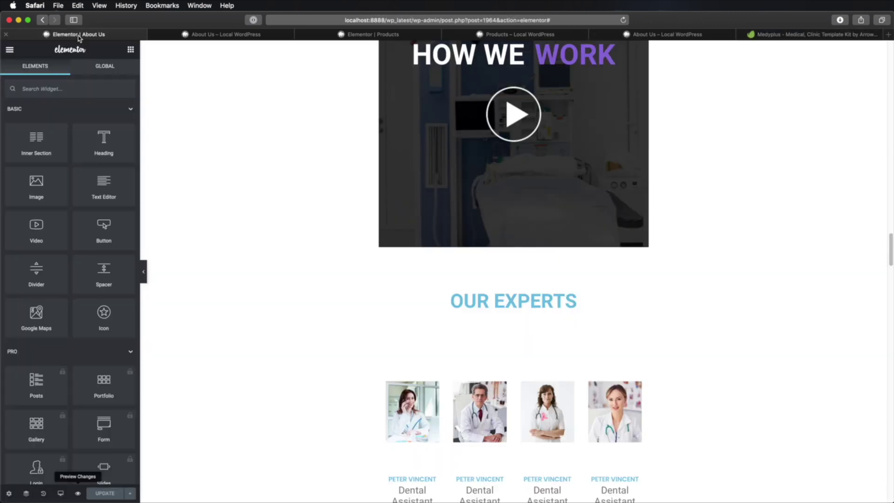
click(9, 50)
click(80, 301)
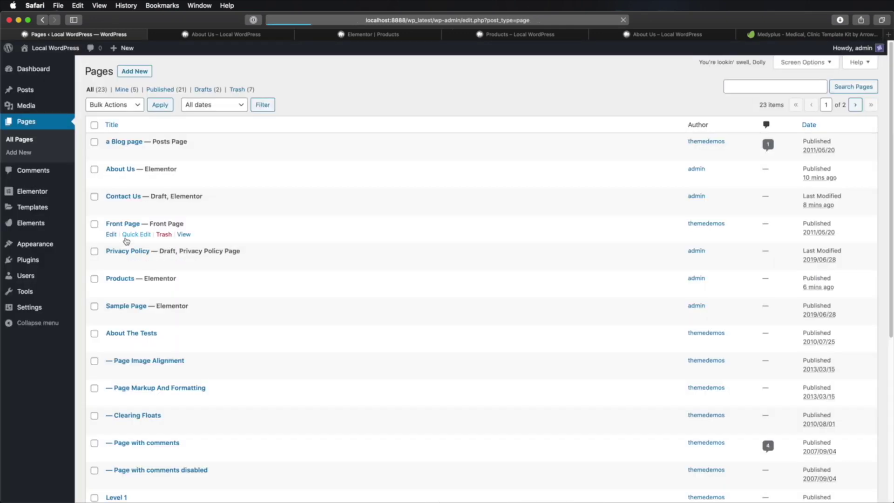
- Browse the Envato Elements template kits and open the Mediterranean Restaurant kit
click(41, 225)
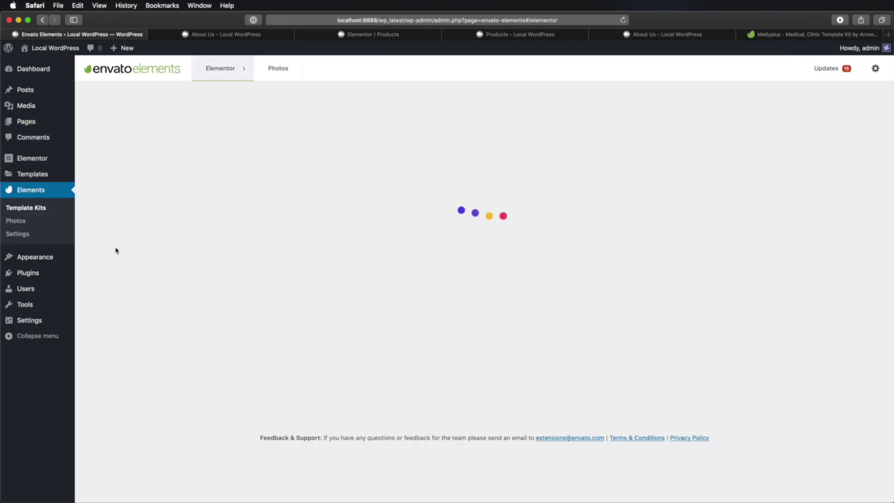
scroll(150, 262, down, 20)
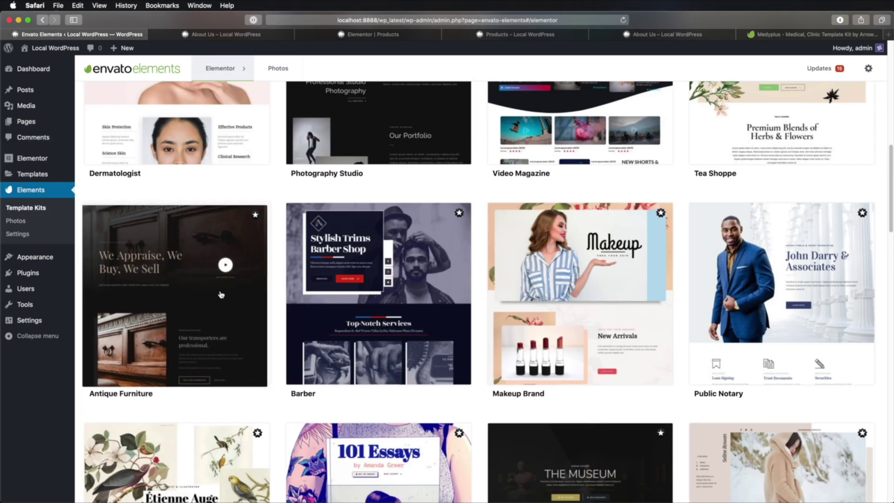
scroll(222, 294, up, 20)
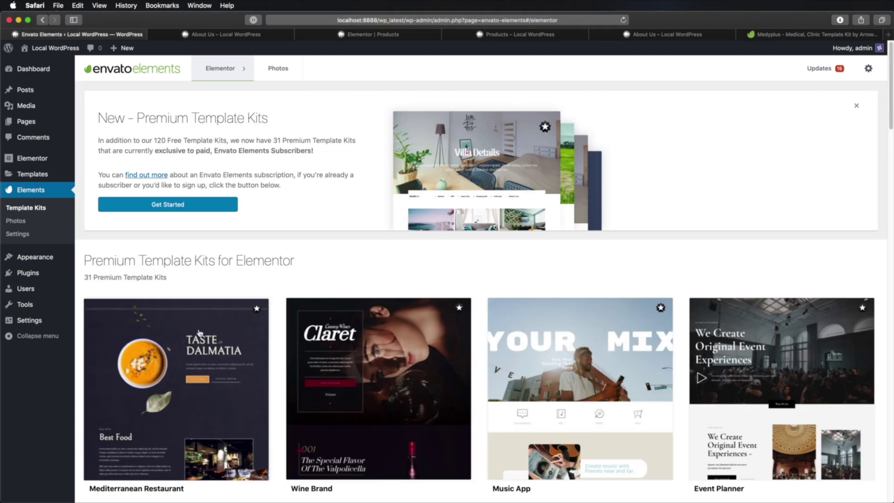
scroll(257, 348, down, 2)
click(194, 296)
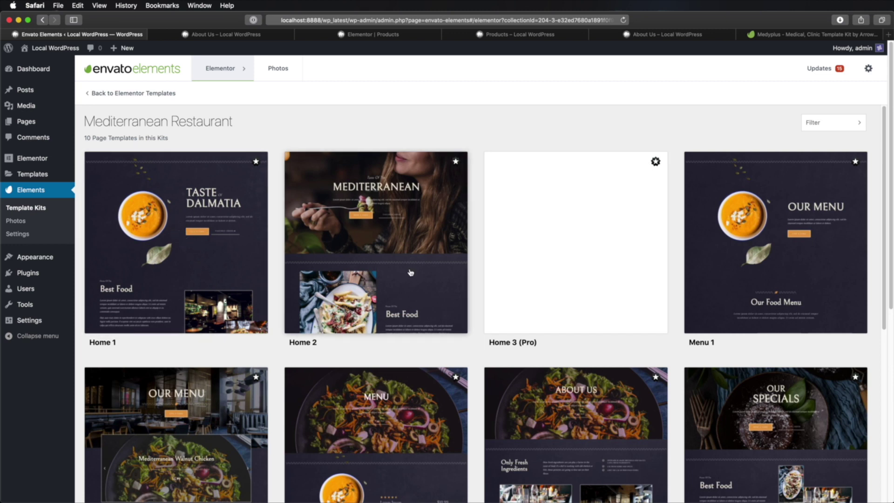
- Scroll the Mediterranean Restaurant templates and preview its About page template
scroll(410, 272, down, 2)
scroll(529, 240, down, 6)
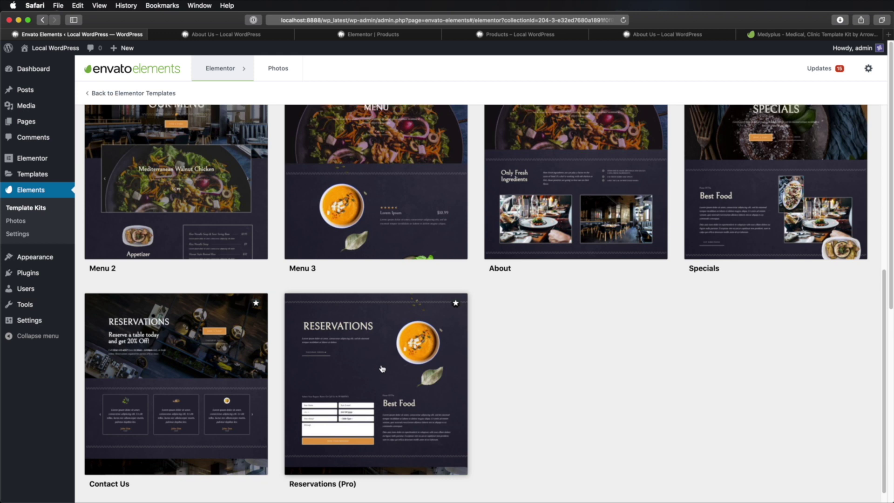
scroll(382, 369, up, 5)
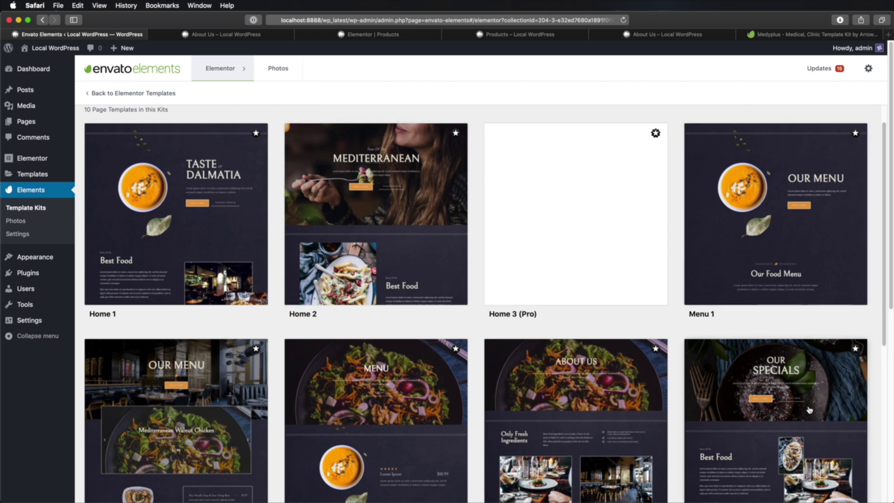
scroll(420, 296, down, 5)
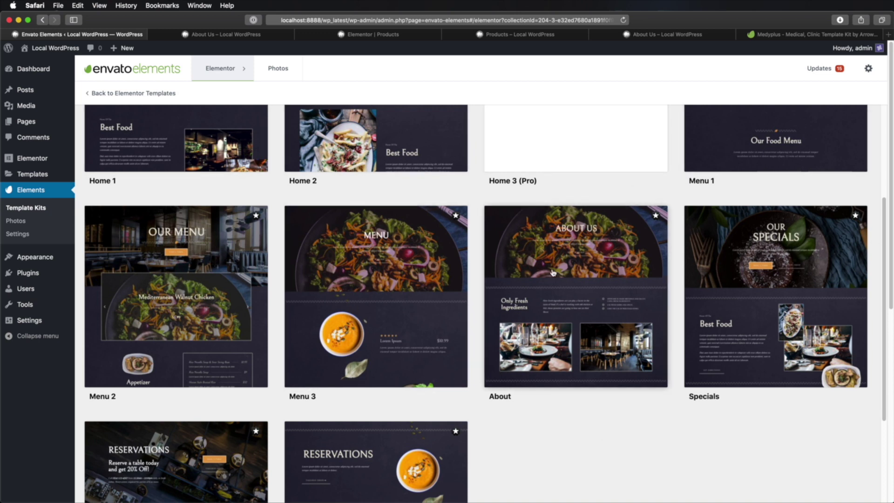
scroll(555, 276, up, 4)
scroll(551, 223, down, 7)
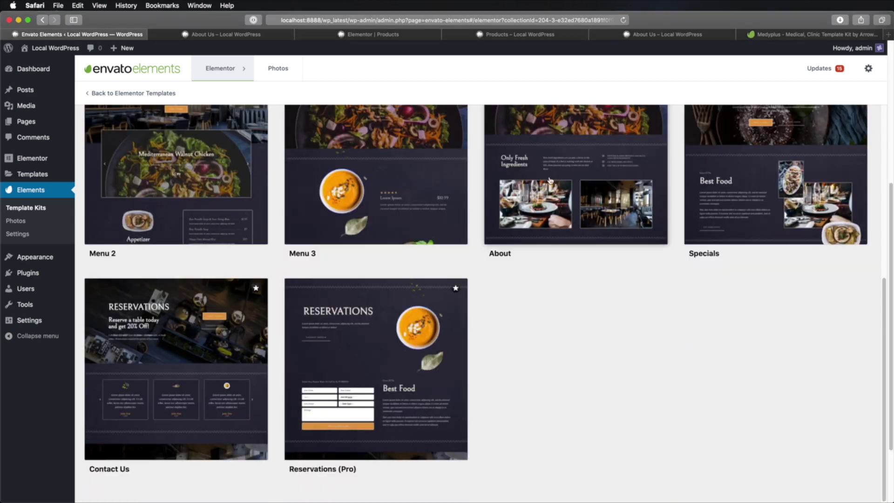
click(550, 180)
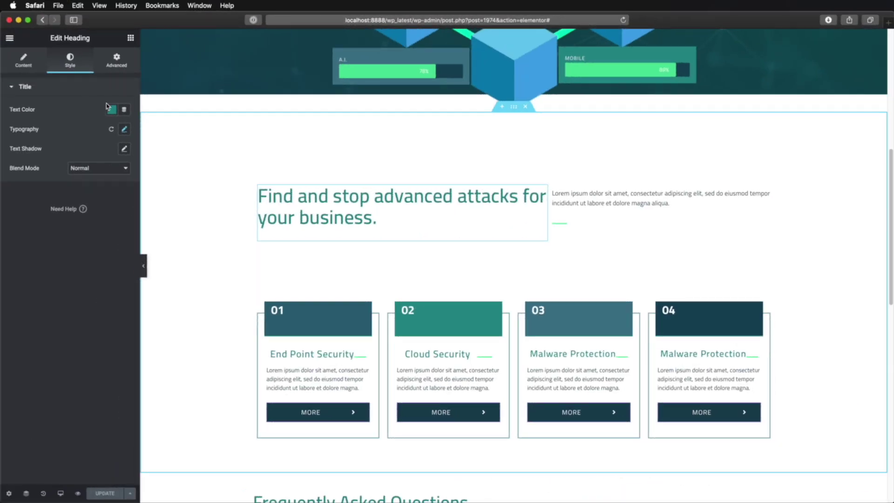
- Try blue, green and light-blue heading text, settle on black, then open the template library
click(112, 110)
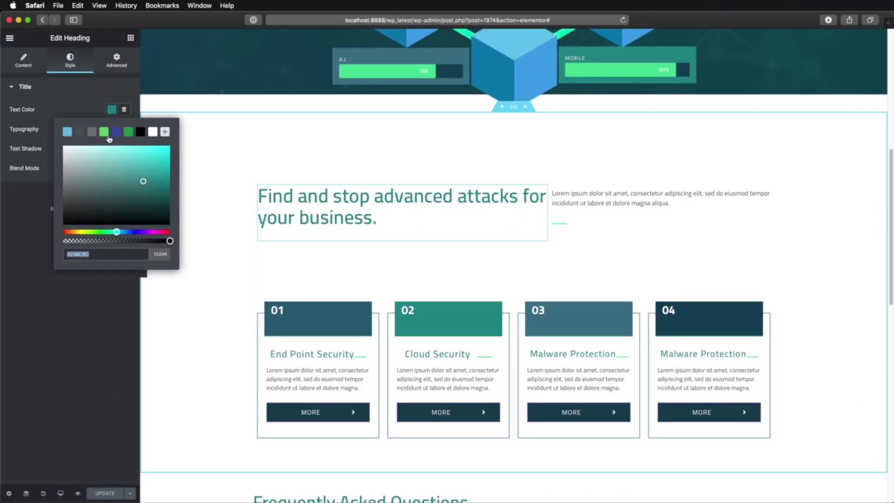
click(116, 132)
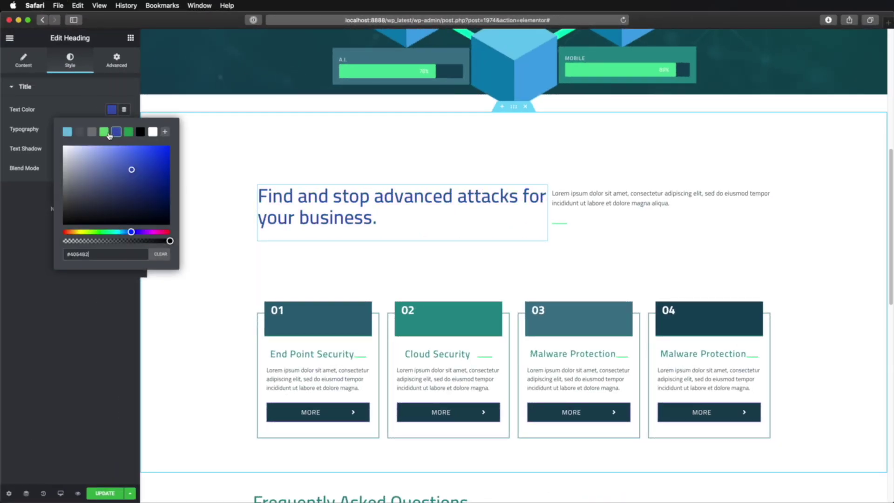
click(103, 133)
click(68, 133)
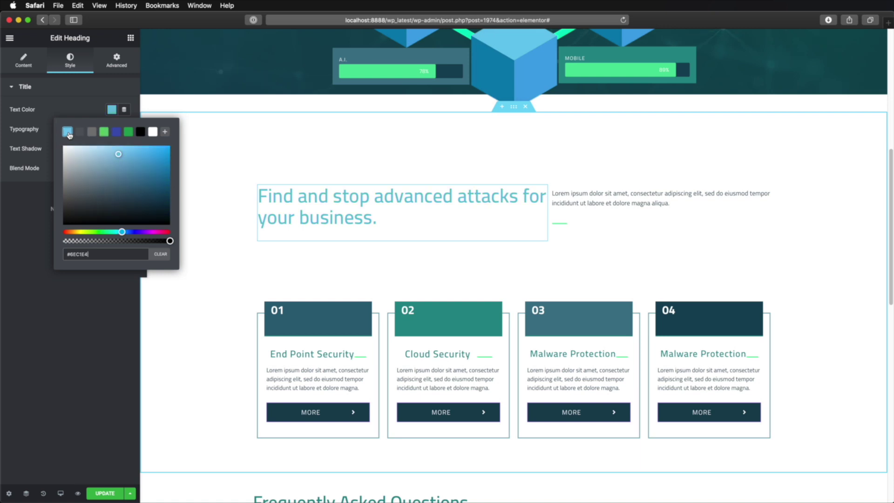
click(139, 134)
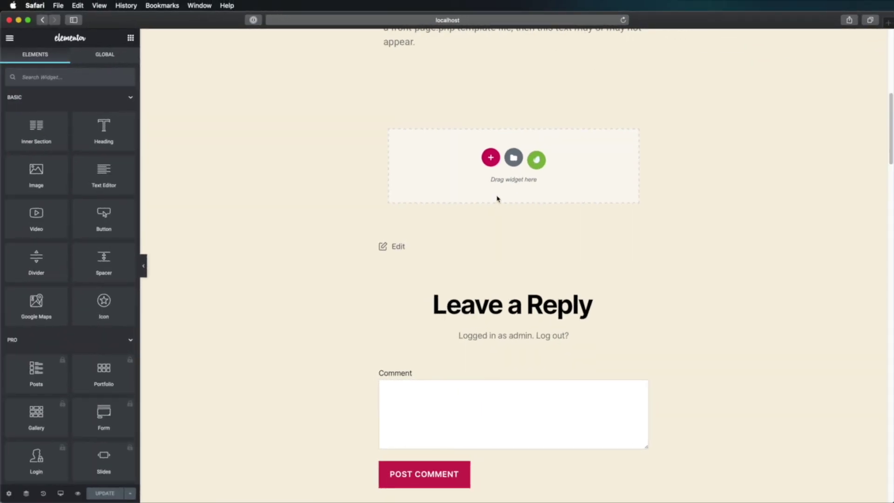
click(513, 158)
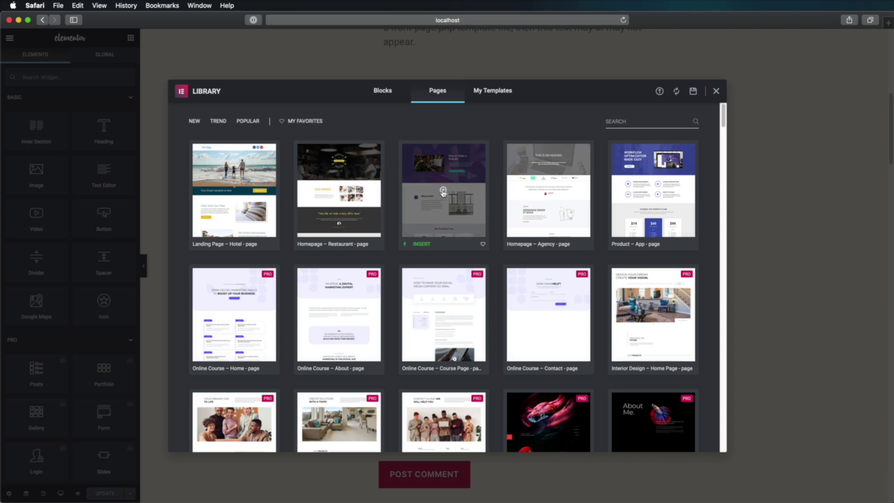
- Preview the Homepage – Study page template, scrolling through its layout
click(465, 192)
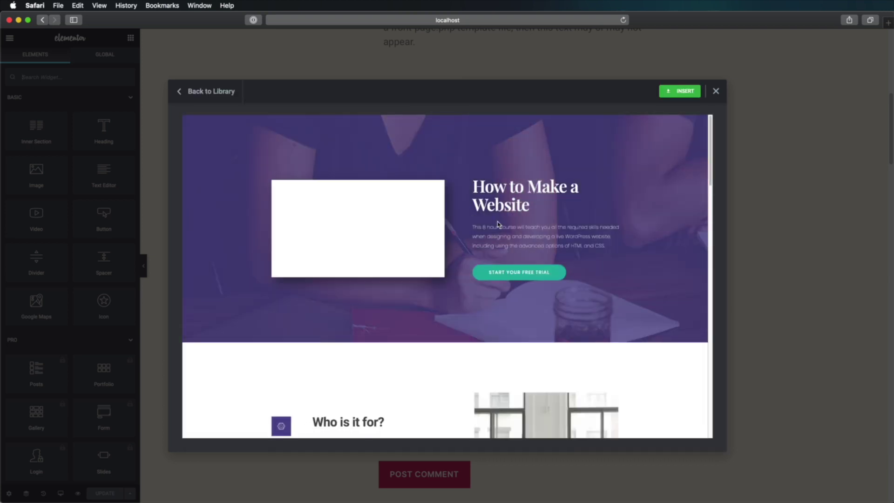
scroll(660, 279, down, 8)
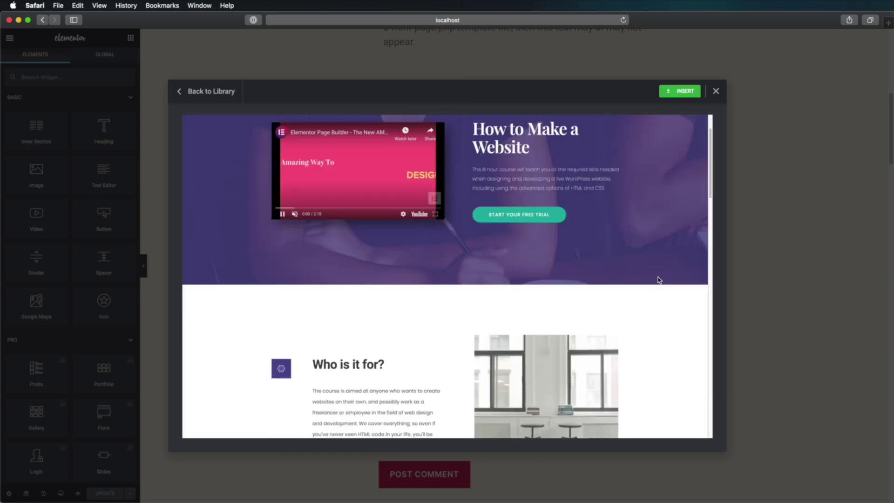
scroll(658, 279, down, 5)
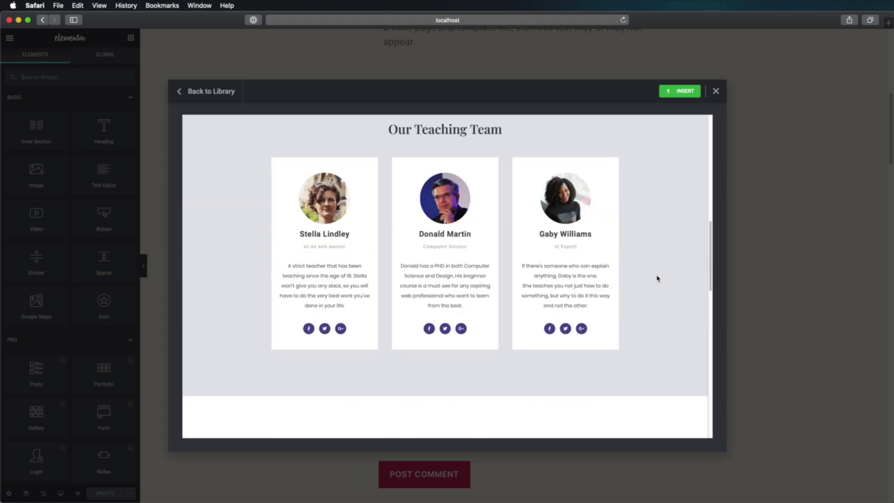
scroll(656, 279, down, 8)
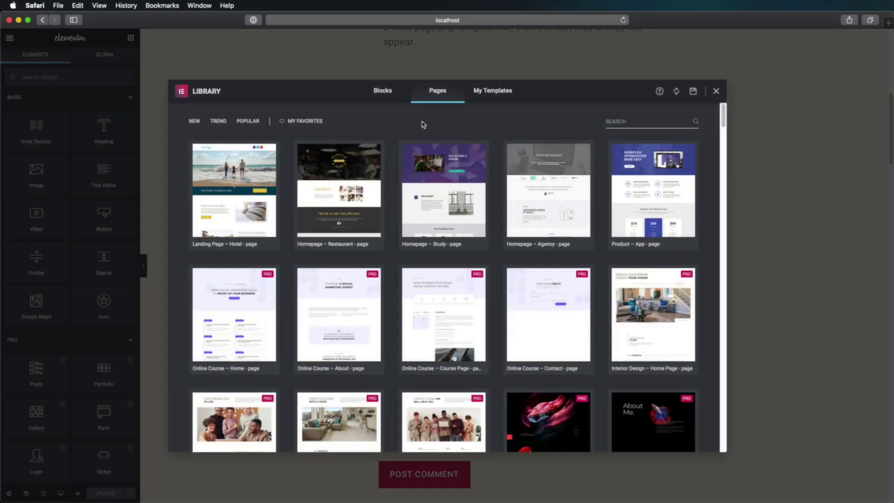
- Search the Blocks tab for 'pricing' and browse the pricing table blocks
click(384, 95)
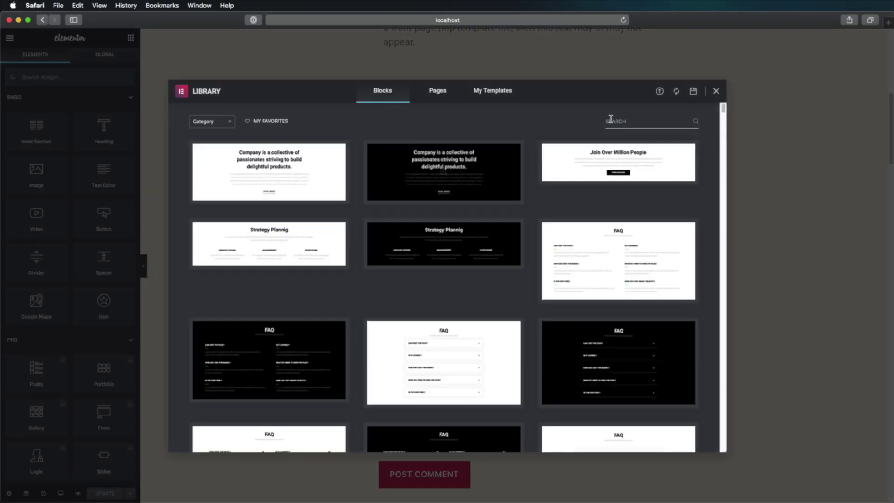
click(626, 122)
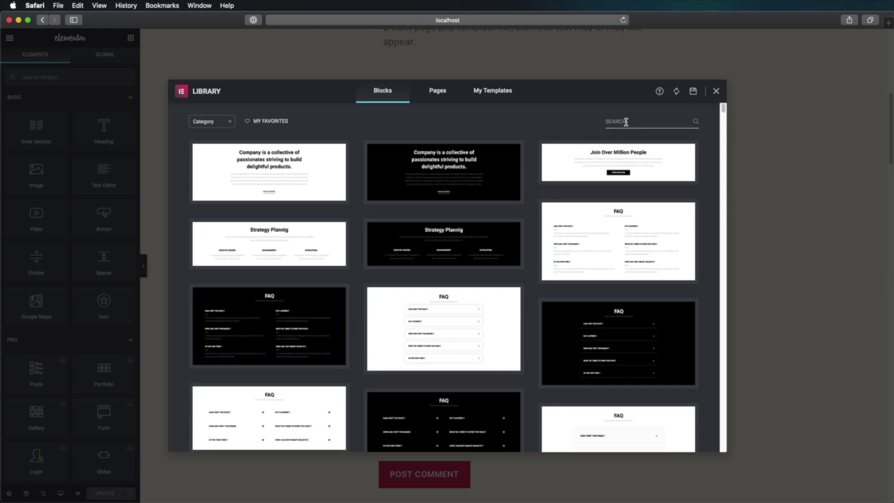
text(pricing)
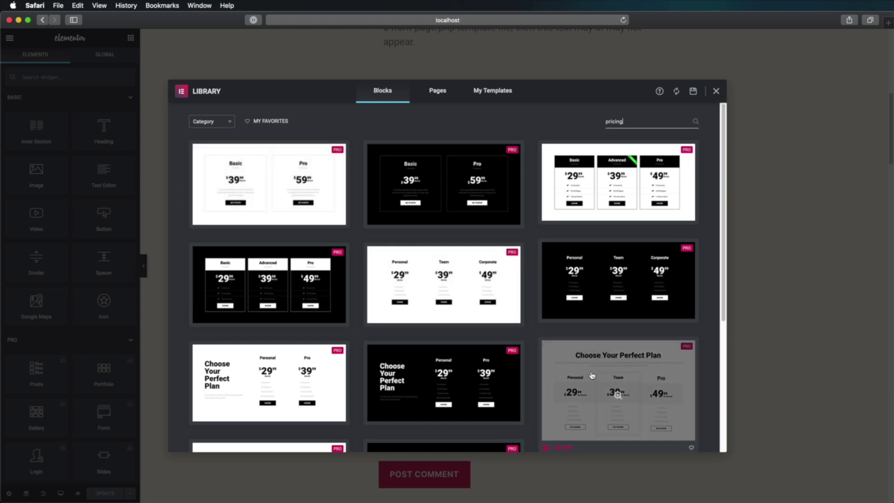
scroll(595, 372, down, 3)
scroll(582, 344, down, 2)
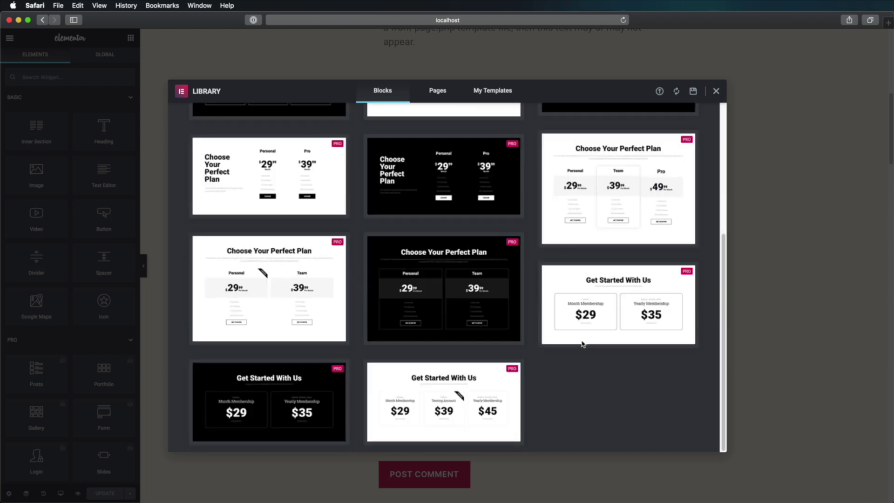
scroll(583, 346, up, 5)
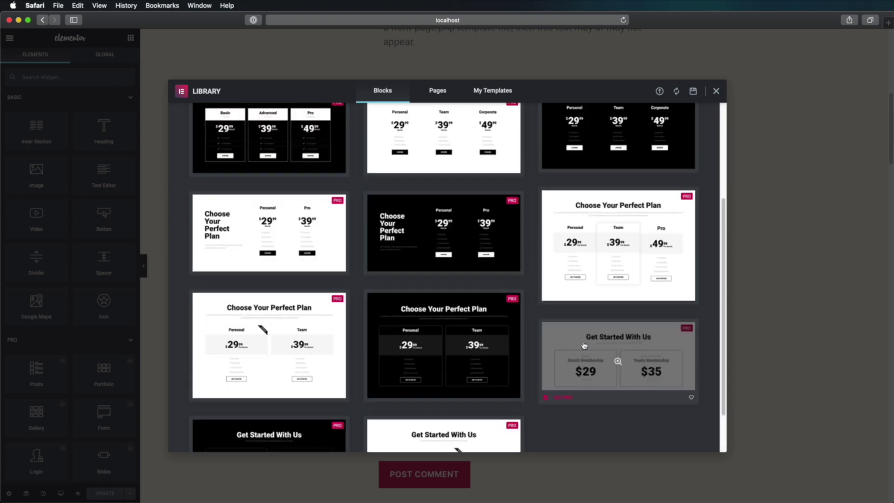